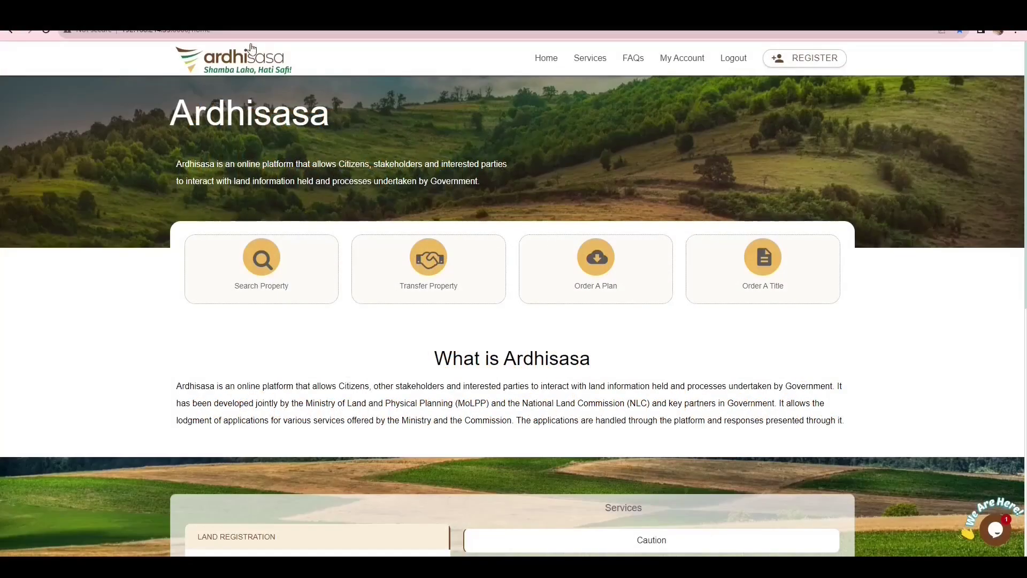
- Open a new tab and go to ardhisasa.lands.go.ke
key("ctrl+t")
left_click(400, 229)
type("ardhisasa")
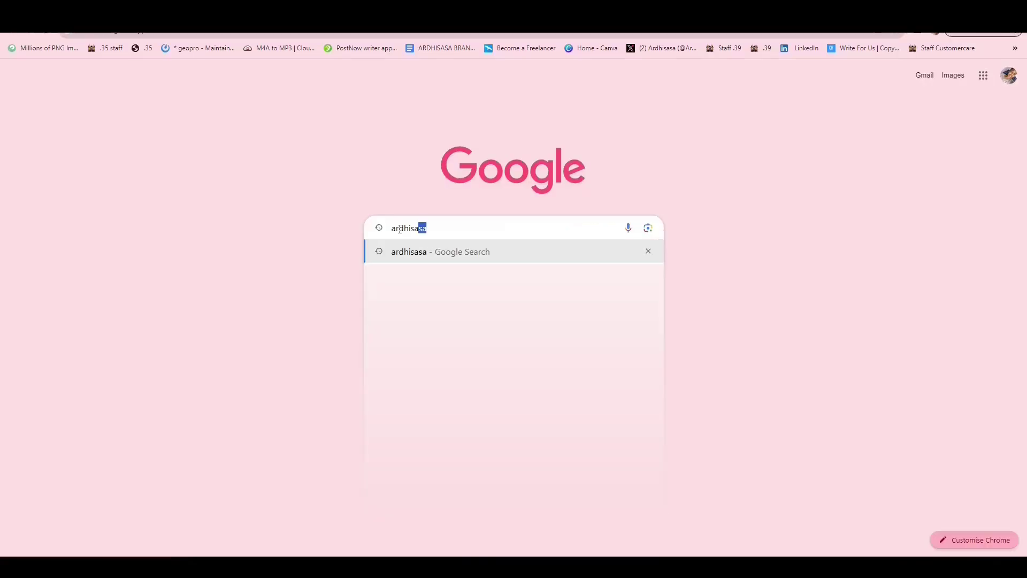
type(".lands.go.ke")
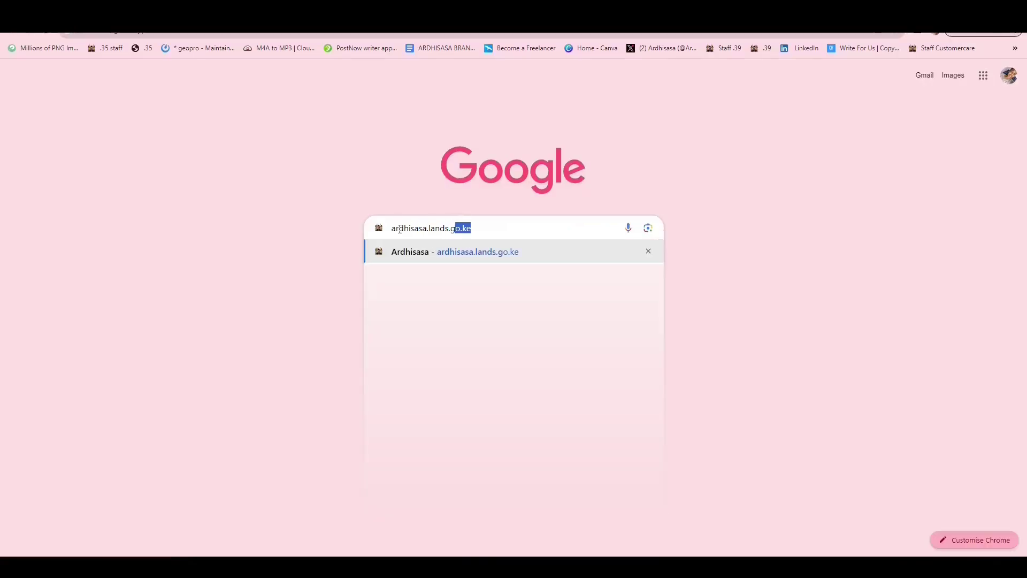
key("Return")
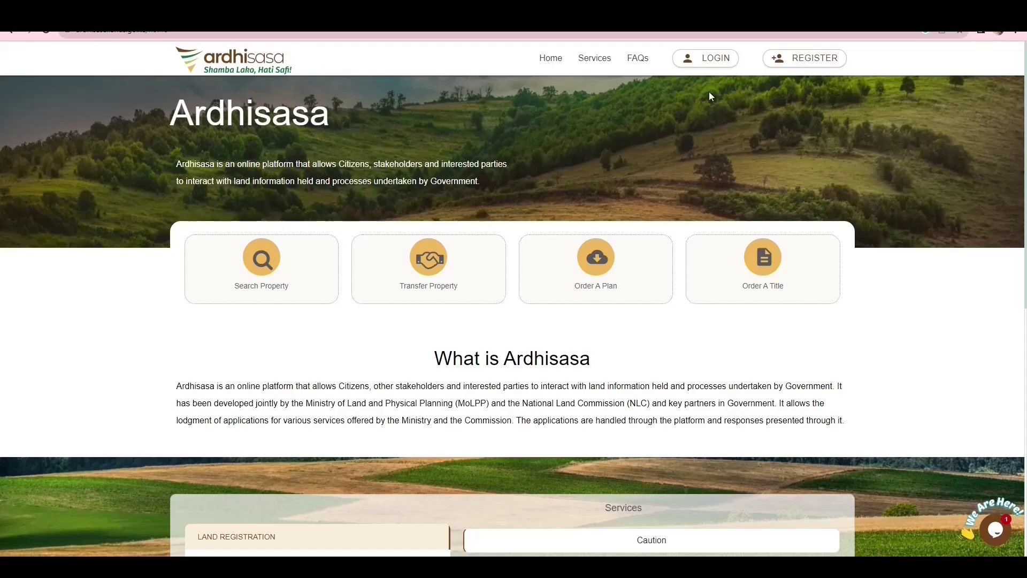
- Enter the ID number and account password on the login form, then the one-time verification code
left_click(704, 60)
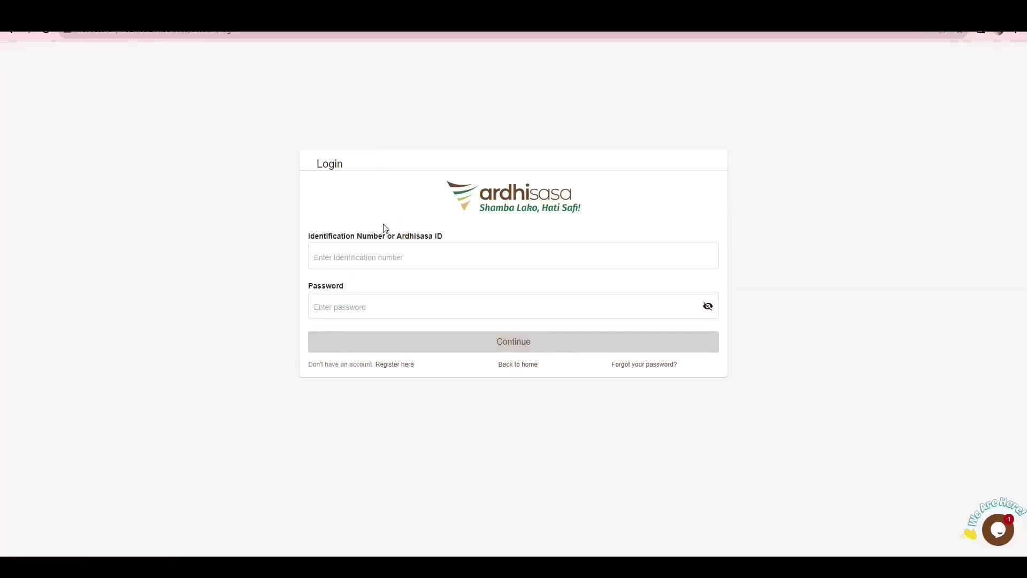
left_click(381, 247)
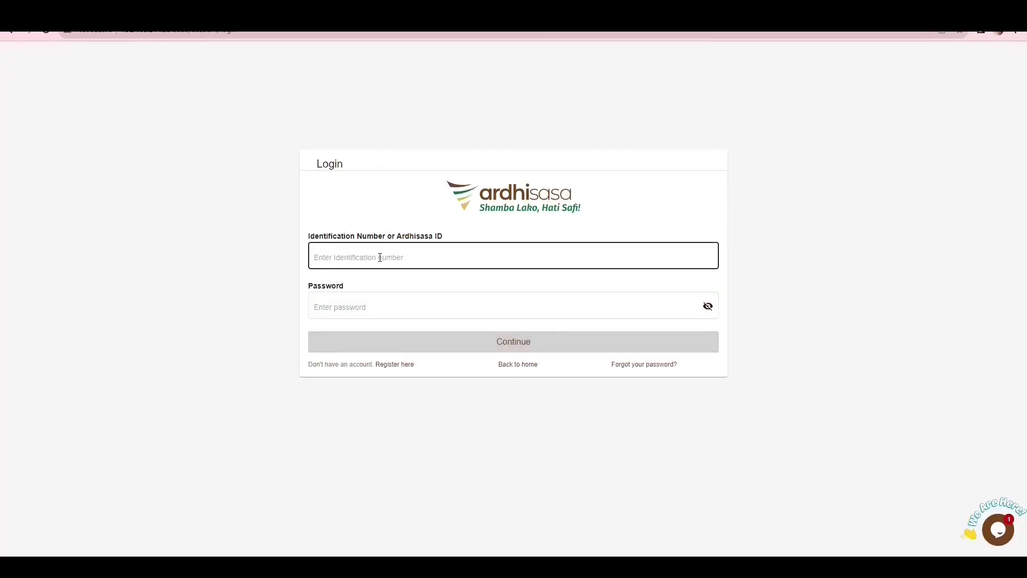
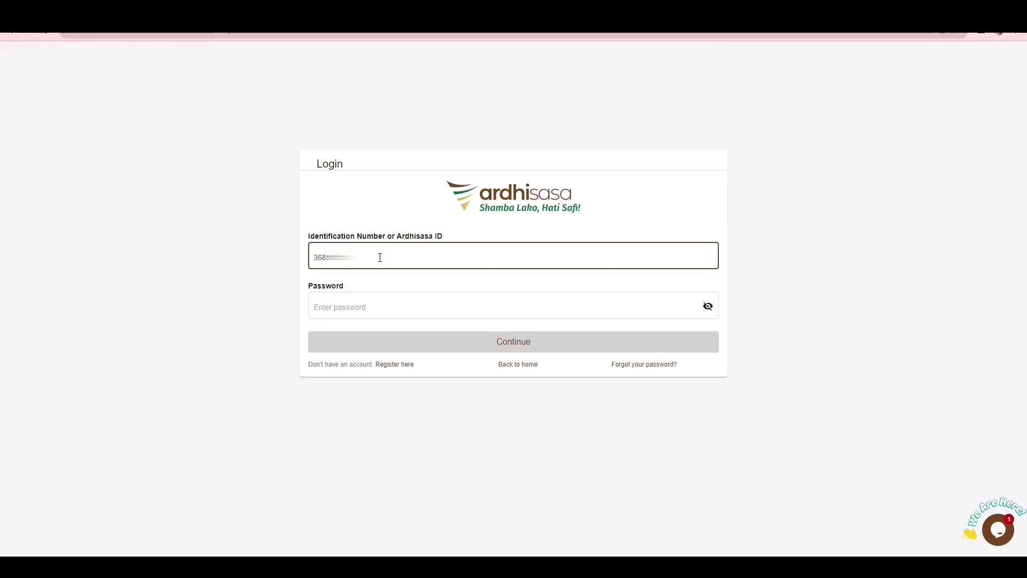
left_click(321, 297)
type("********")
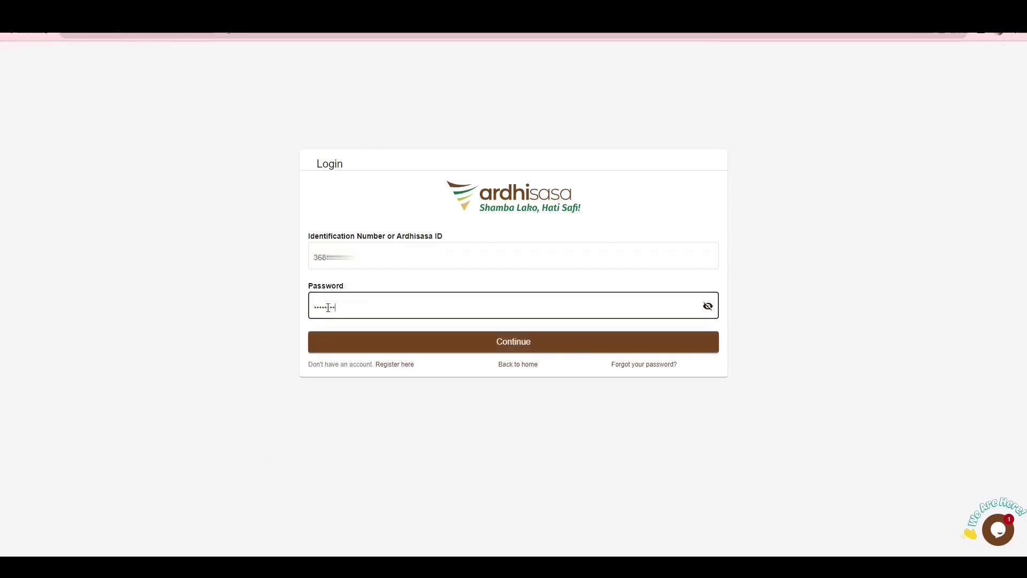
left_click(467, 346)
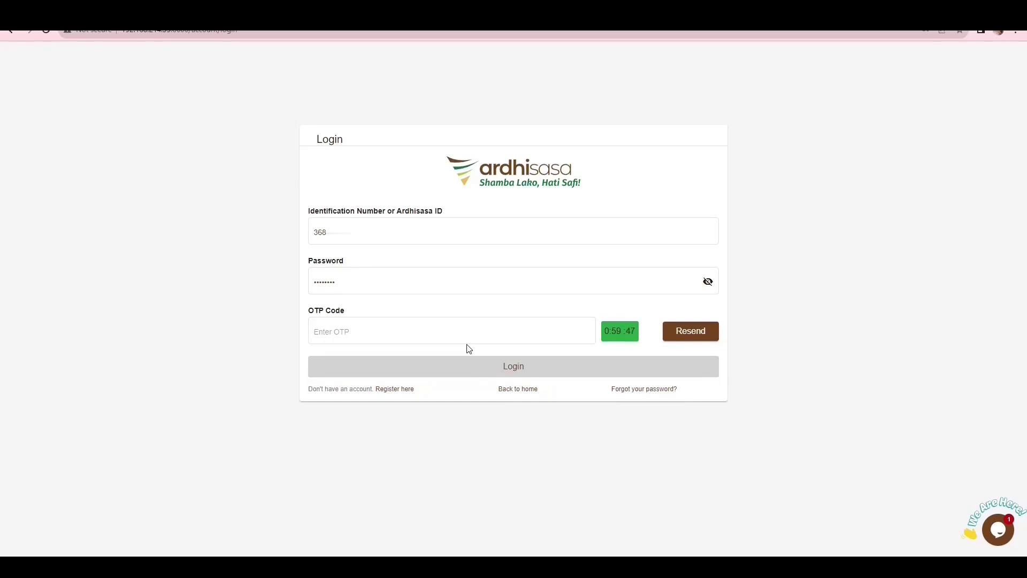
left_click(453, 339)
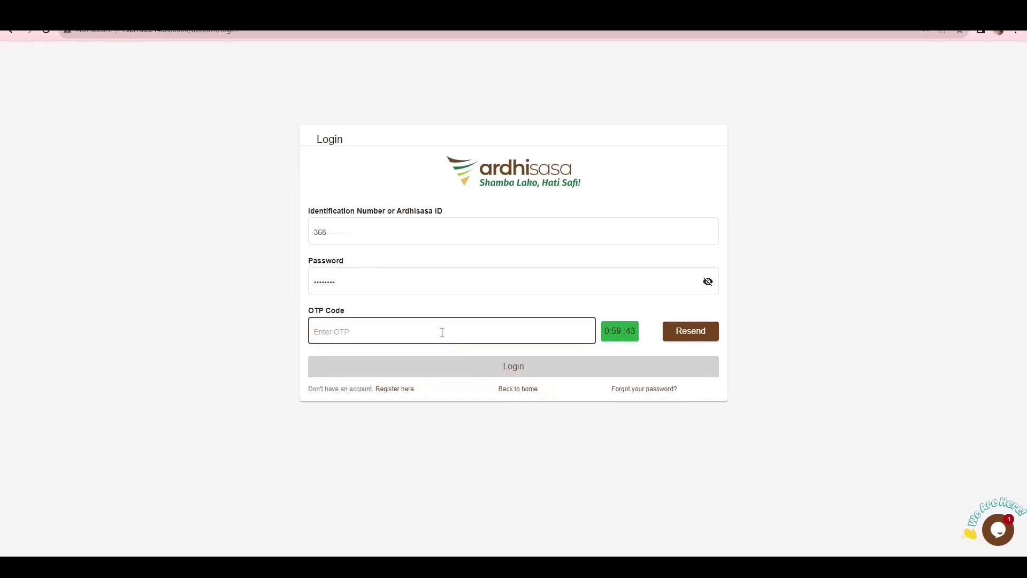
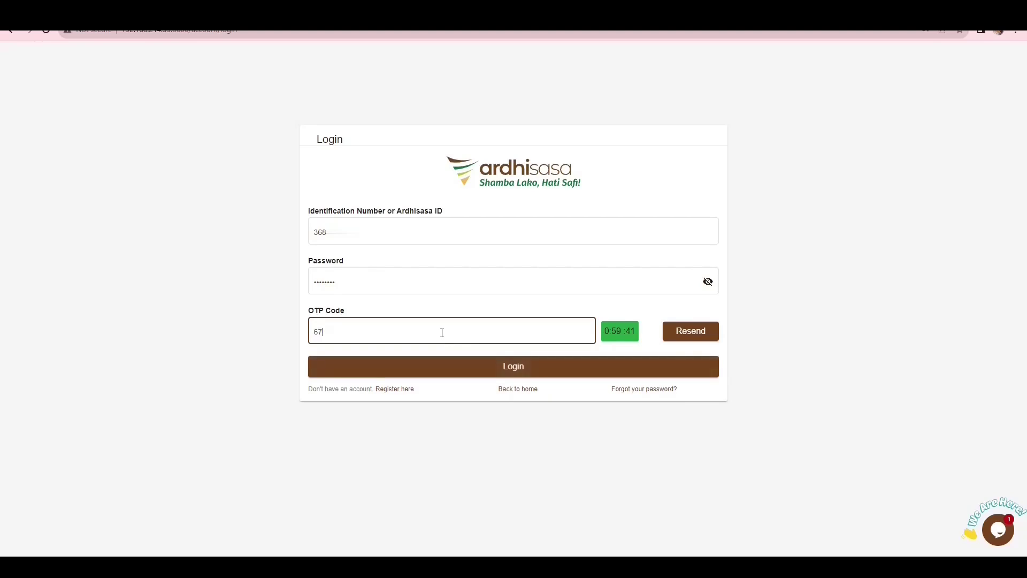
- Complete the login and go to the Ardhipay section
left_click(448, 367)
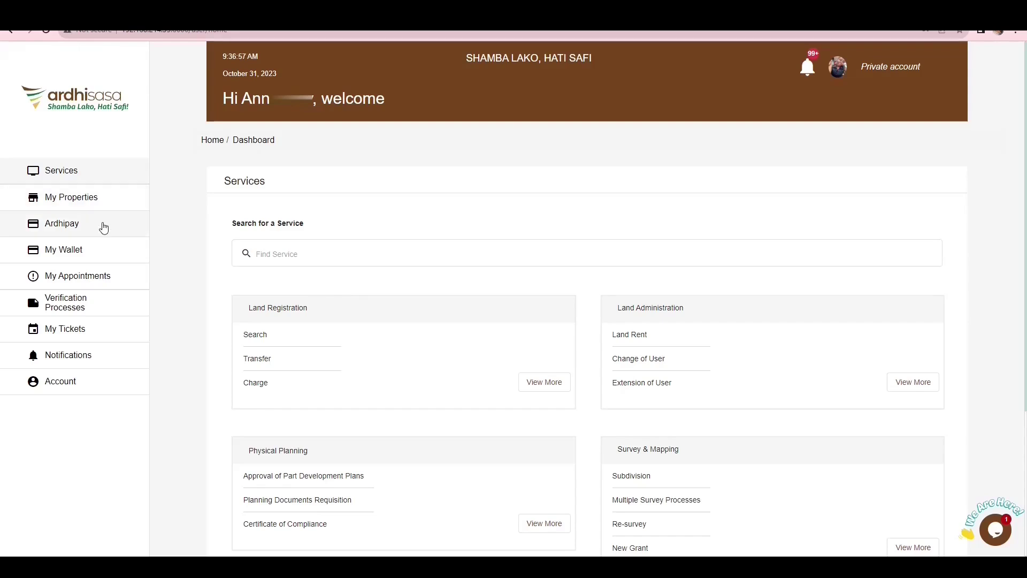
left_click(104, 228)
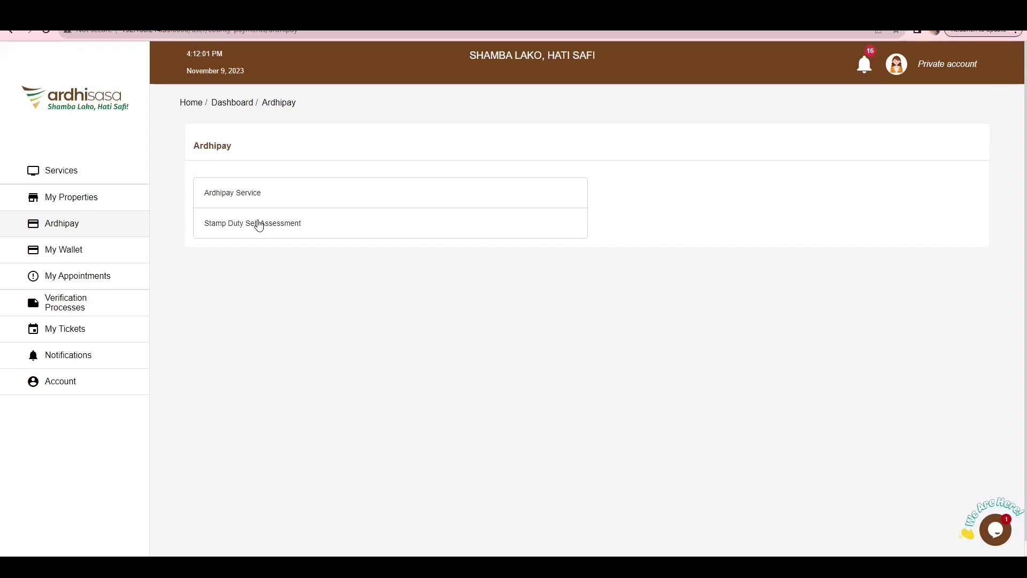
- Review the Stamp Duty Self Assessment unpaid and paid invoices and their invoice/receipt options
left_click(259, 225)
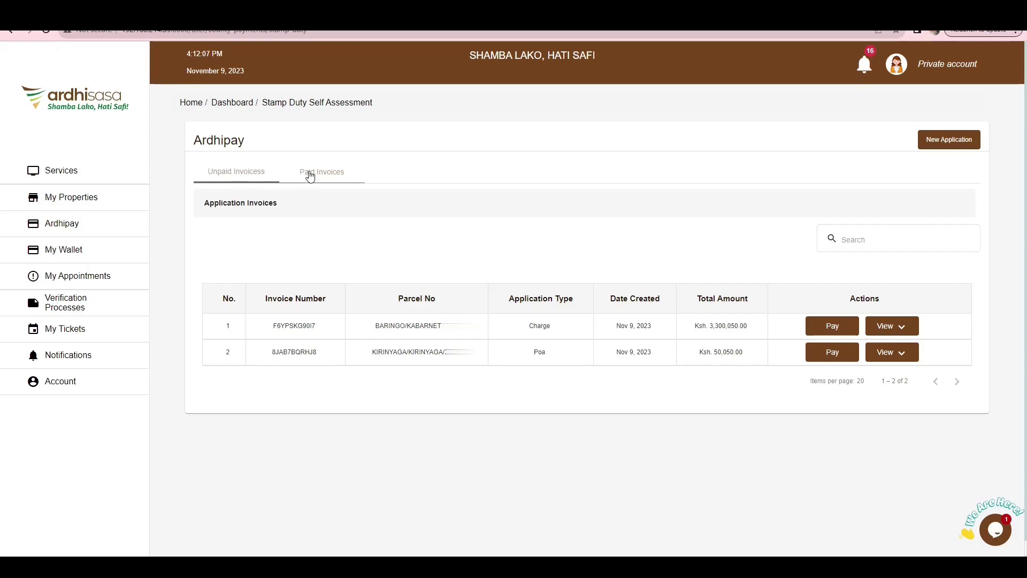
left_click(251, 175)
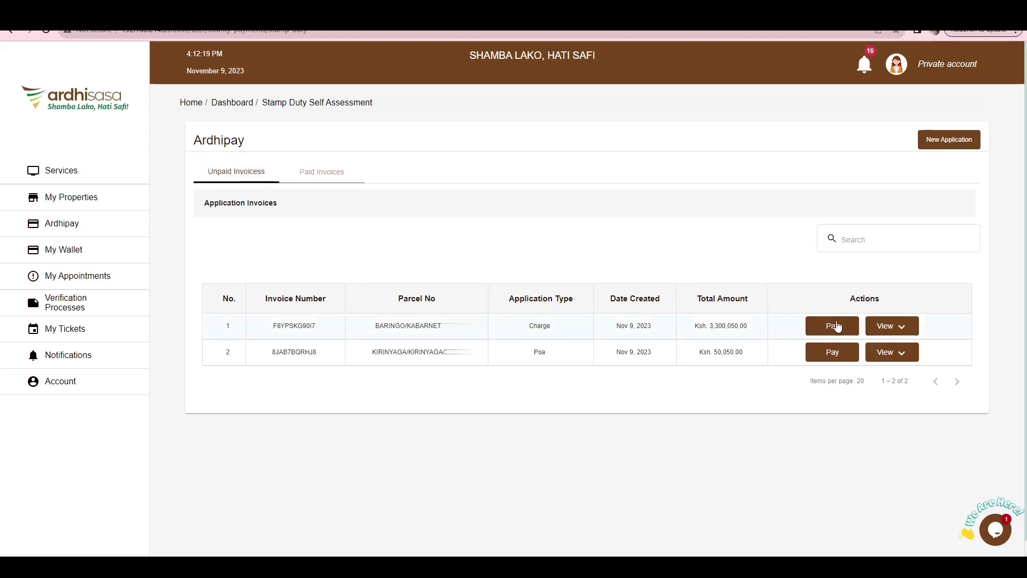
left_click(893, 325)
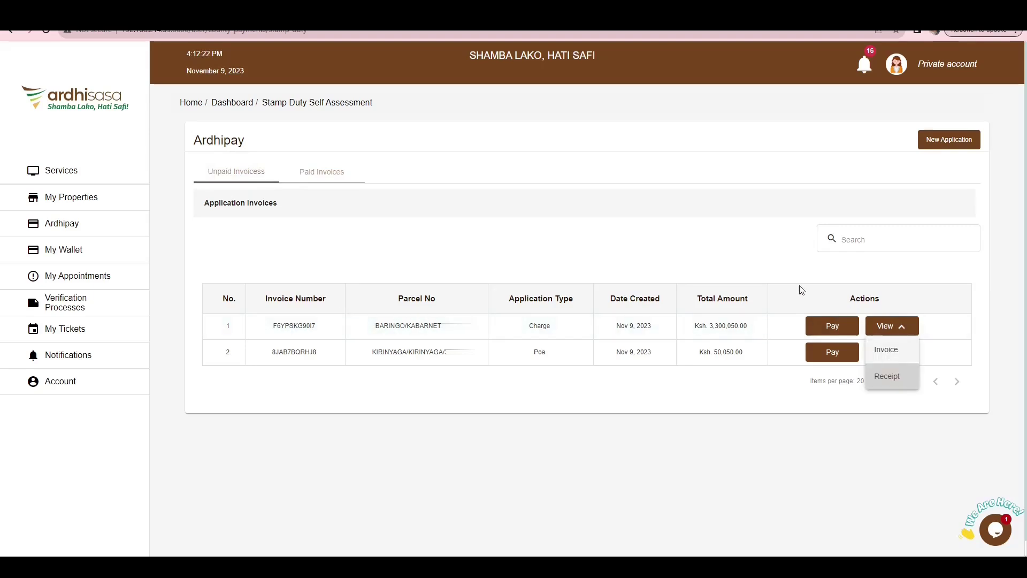
left_click(332, 180)
left_click(331, 178)
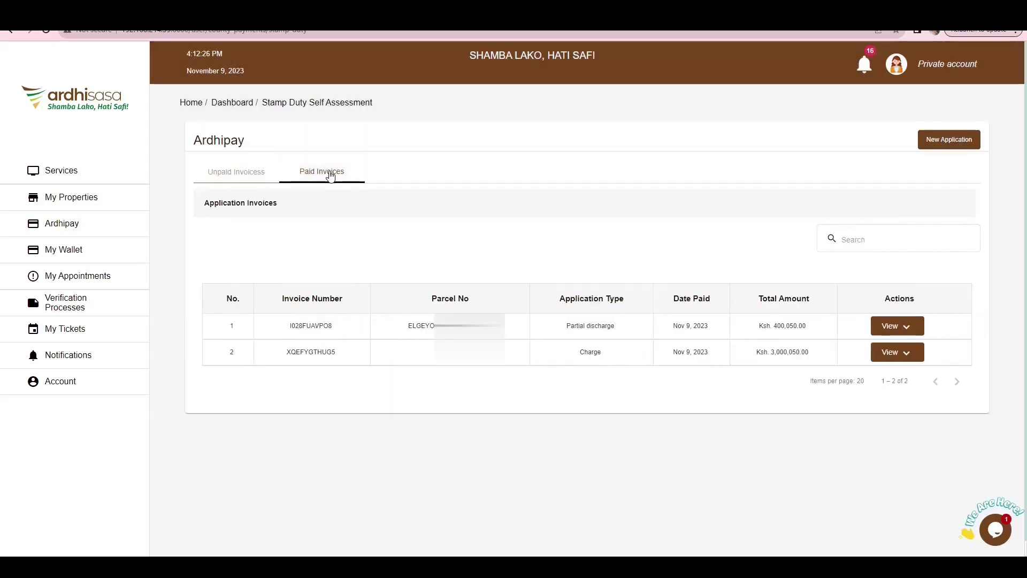
left_click(881, 331)
- Start a new application and expand FAQs on payment methods, fees, failures, history and guidelines
left_click(957, 145)
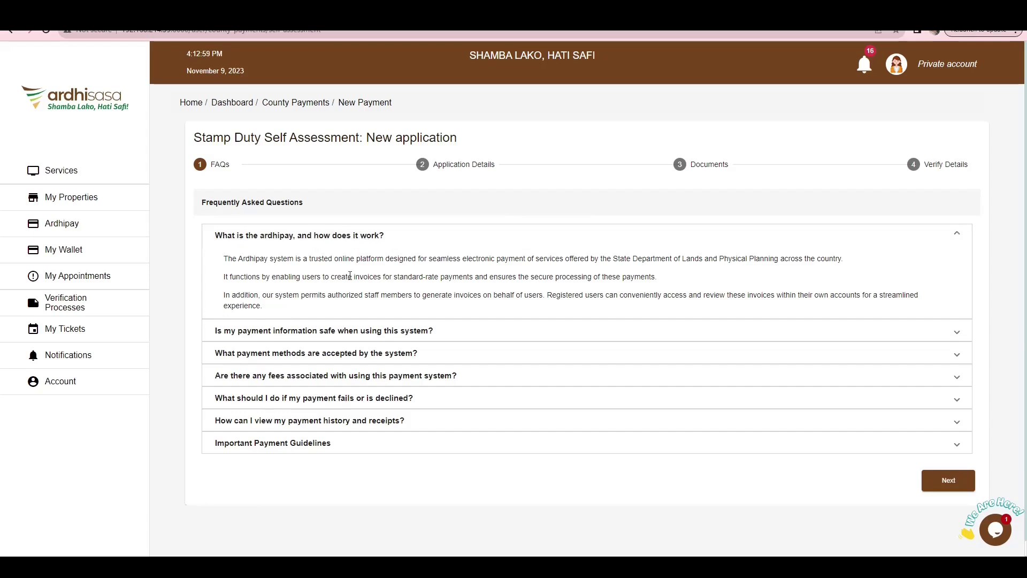
left_click(279, 354)
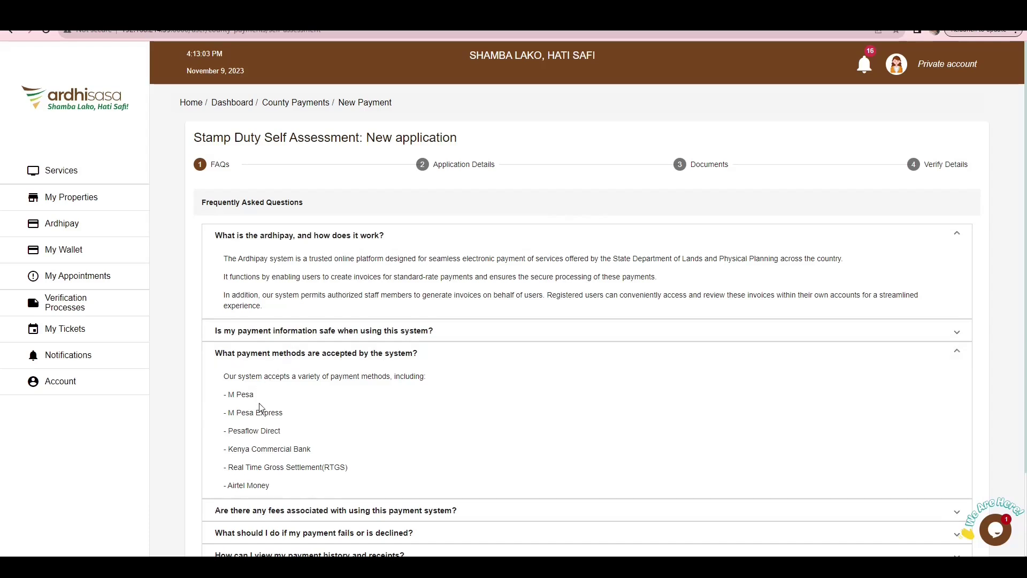
scroll(242, 471, "down", 1)
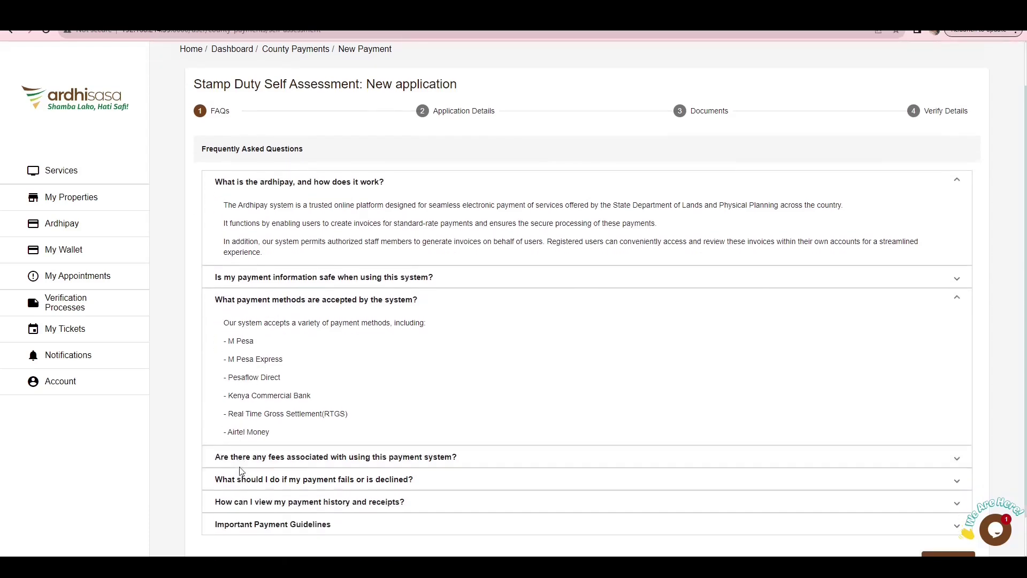
left_click(242, 463)
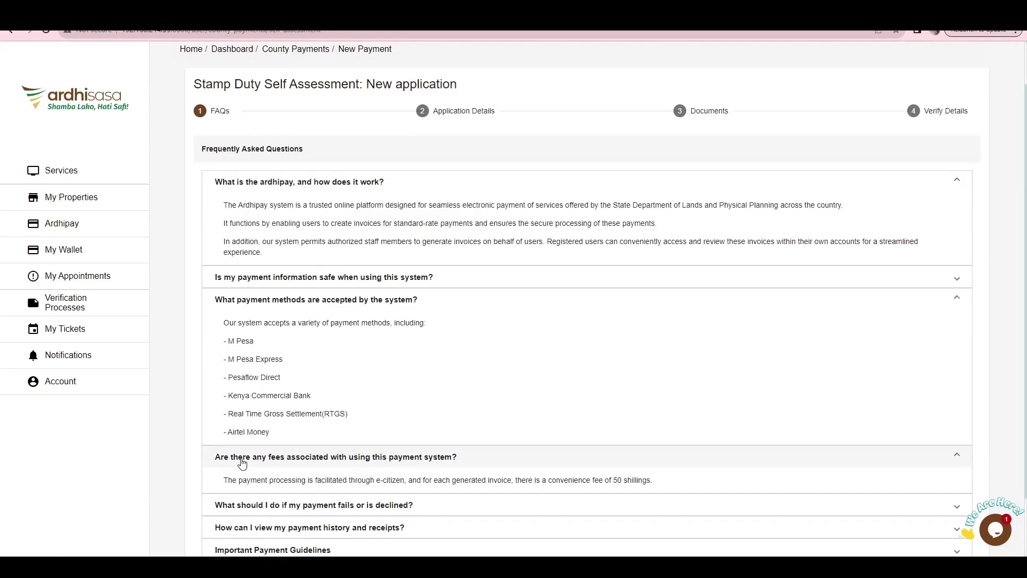
scroll(243, 463, "down", 2)
left_click(259, 444)
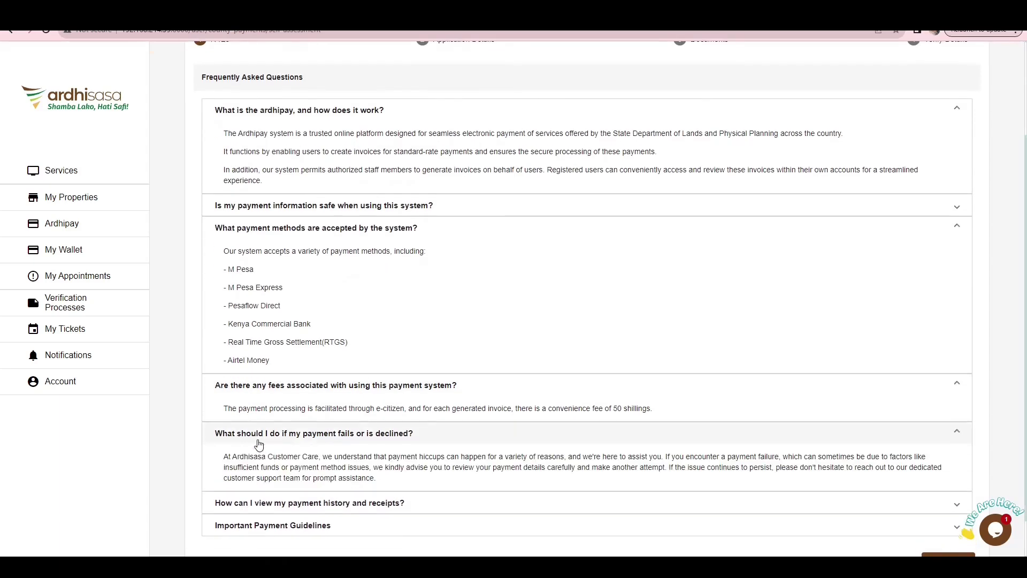
scroll(259, 444, "down", 1)
left_click(261, 463)
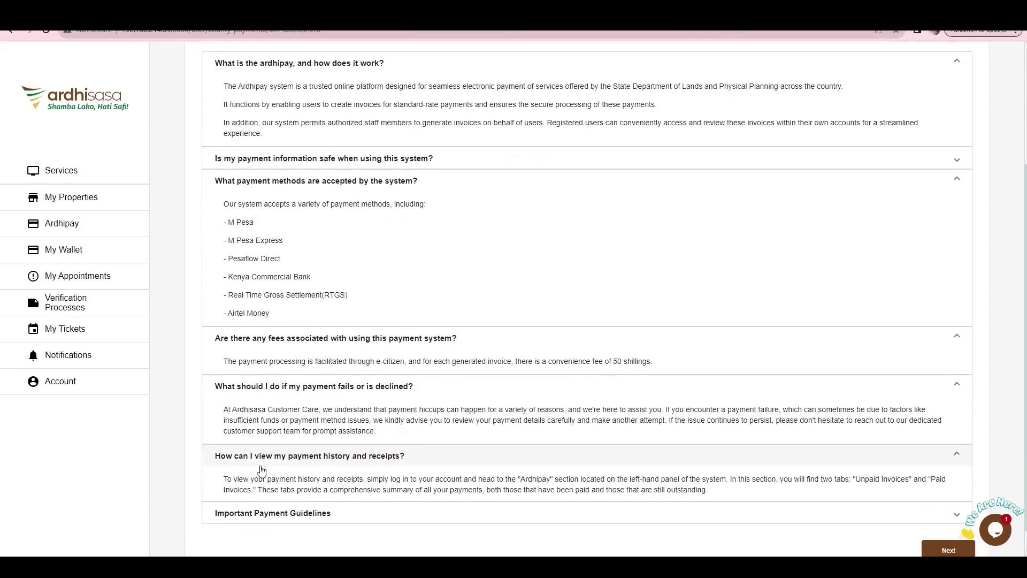
scroll(261, 471, "down", 1)
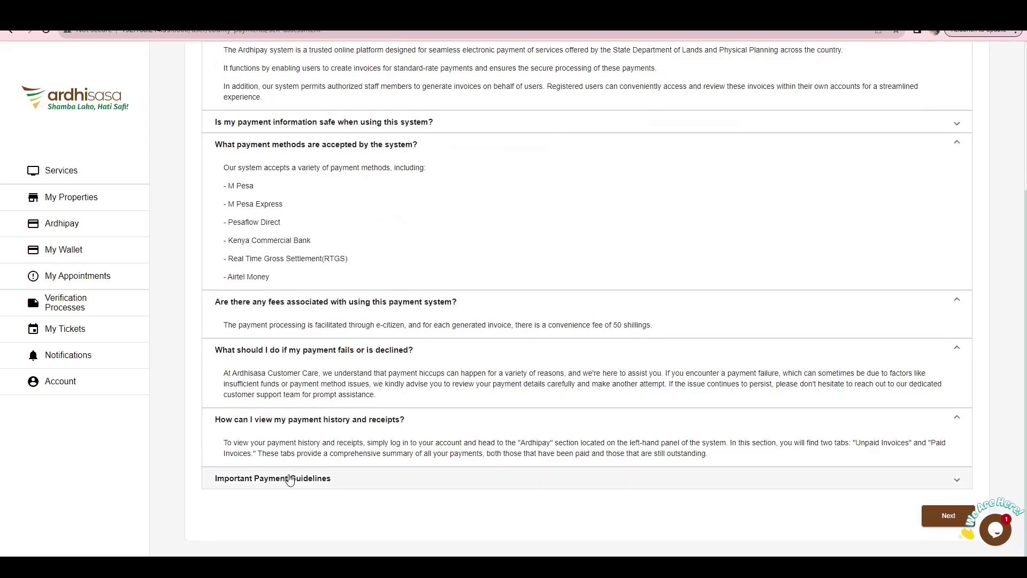
left_click(289, 479)
scroll(290, 478, "down", 2)
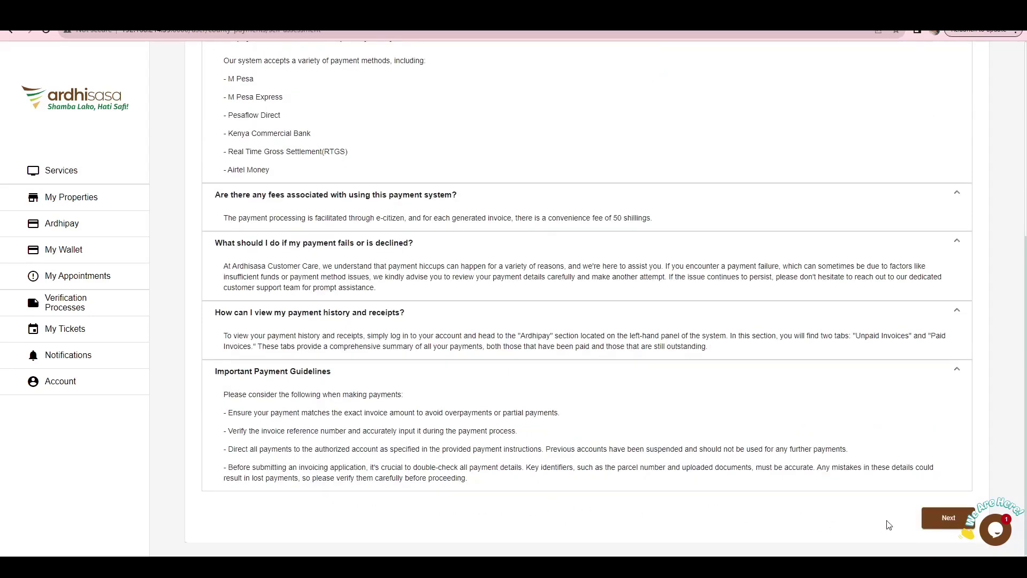
- Continue to Application Details and choose Narok county, Narok registry and the Discharge process
left_click(936, 526)
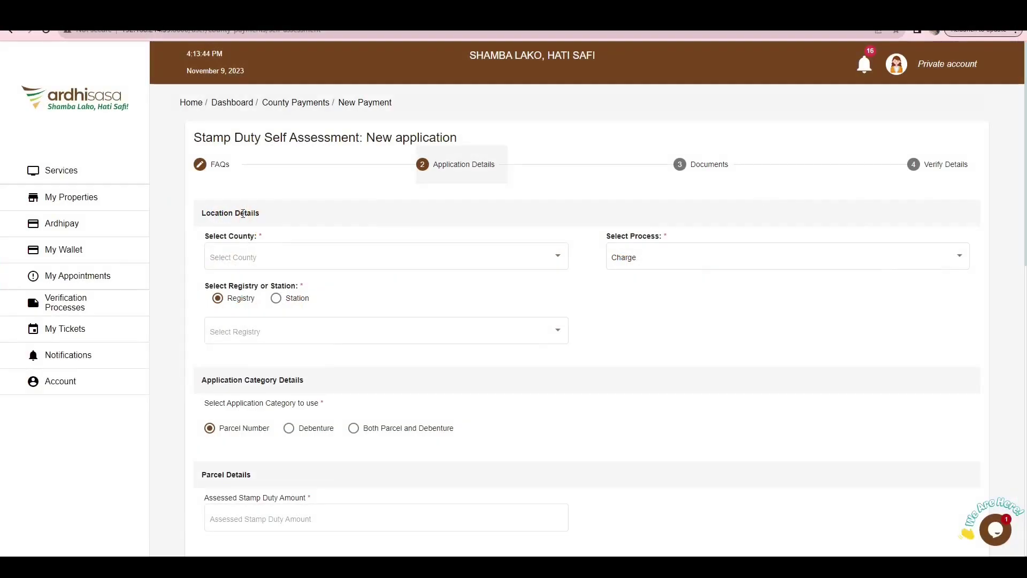
left_click(247, 255)
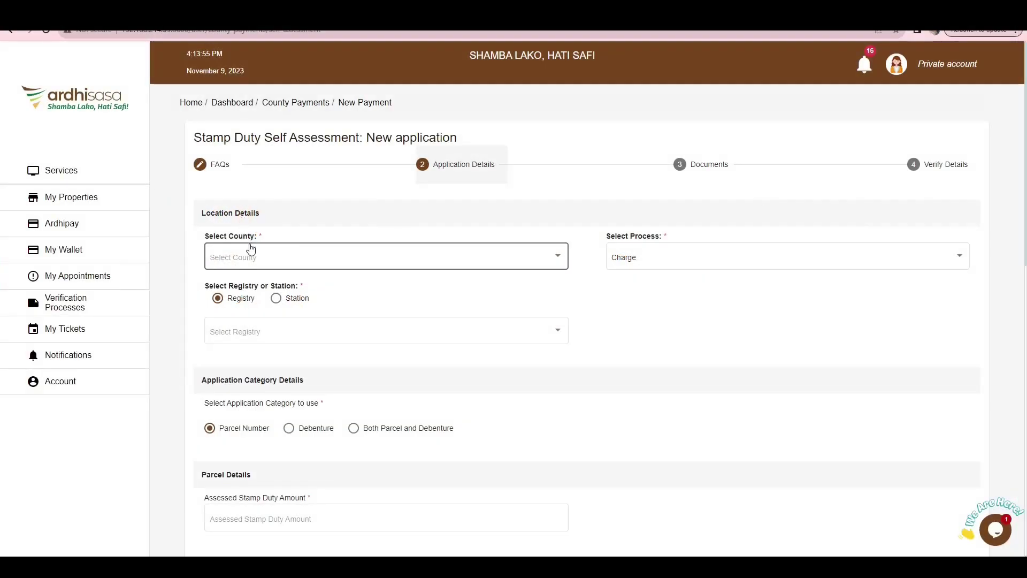
scroll(246, 268, "down", 10)
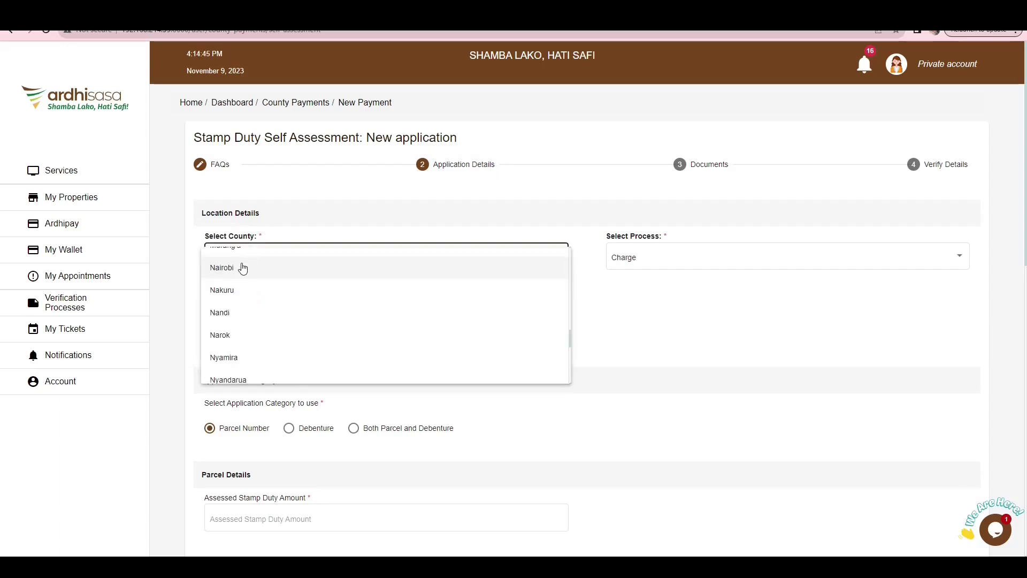
left_click(229, 335)
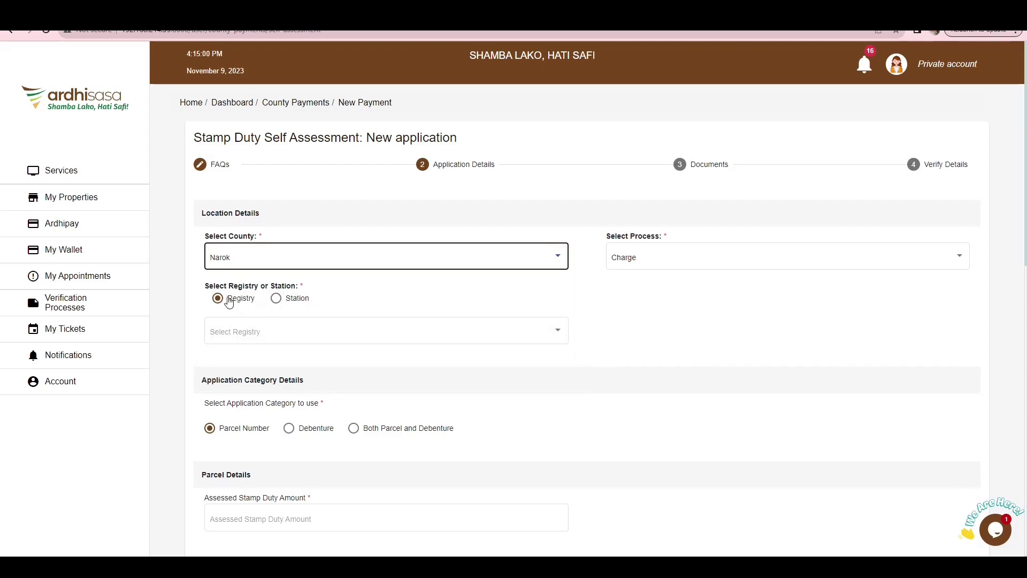
left_click(231, 331)
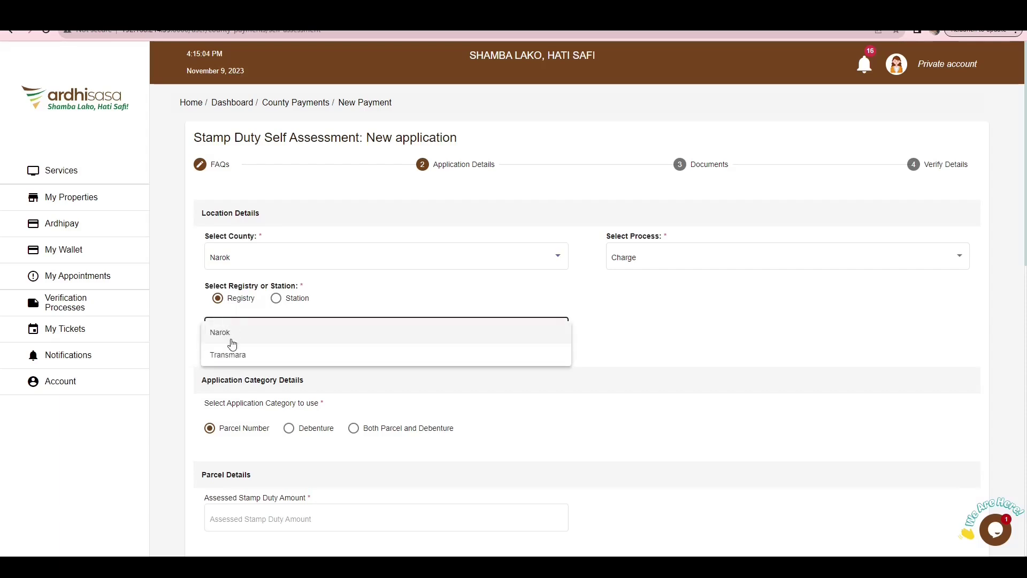
left_click(231, 333)
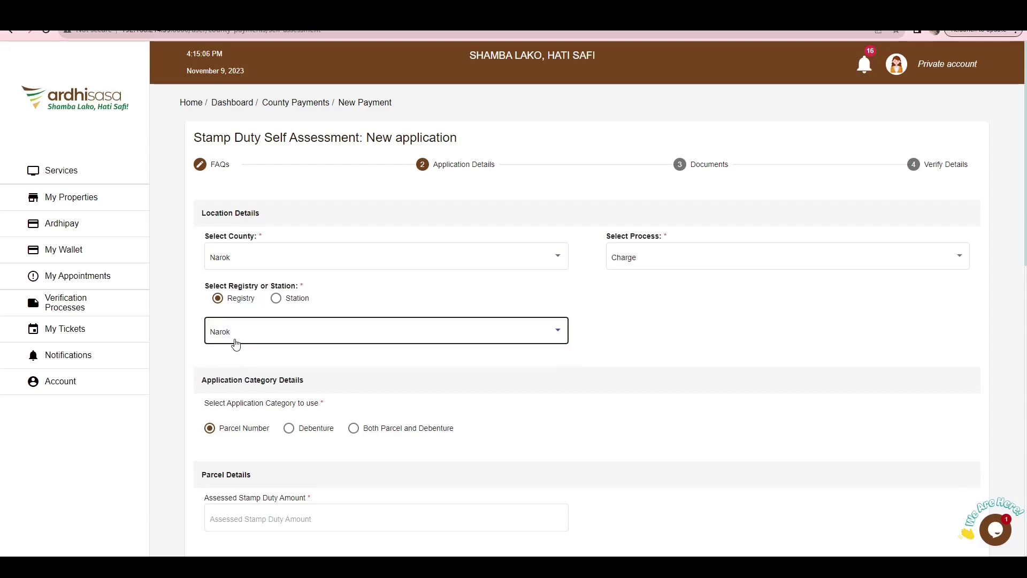
left_click(651, 260)
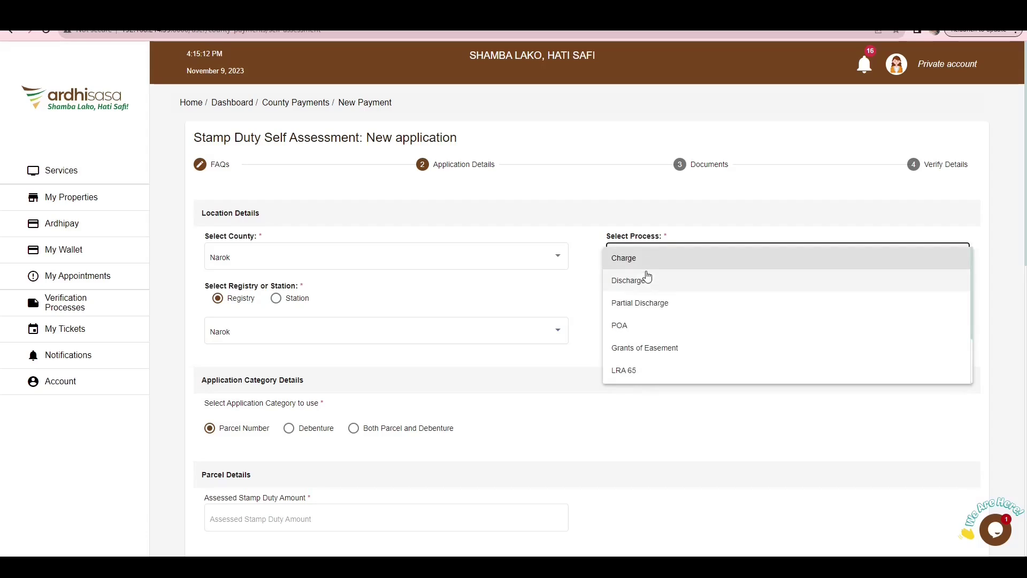
left_click(641, 282)
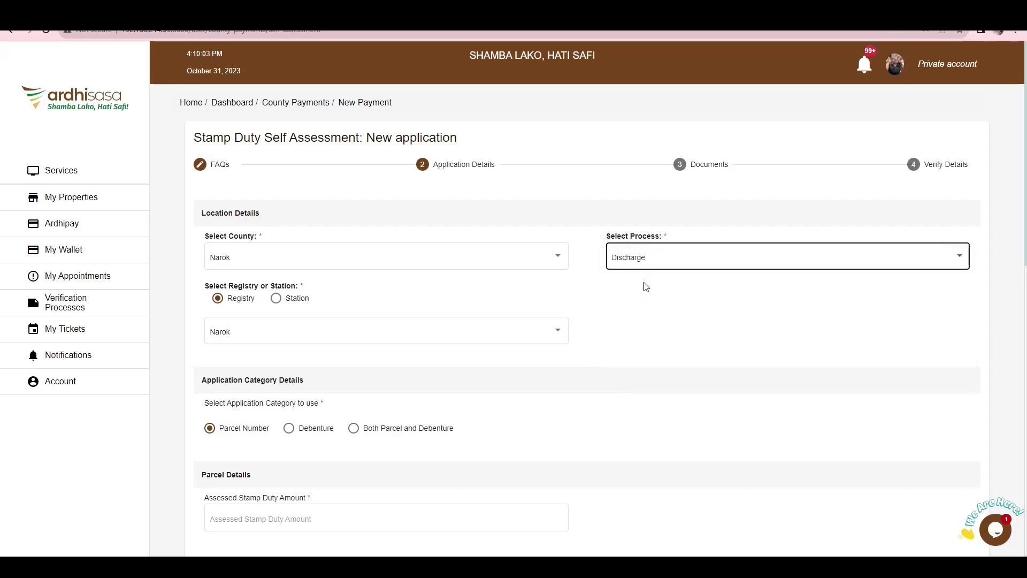
- Choose the Parcel Number category and enter an assessed stamp duty amount of 5,000,000
scroll(646, 287, "down", 2)
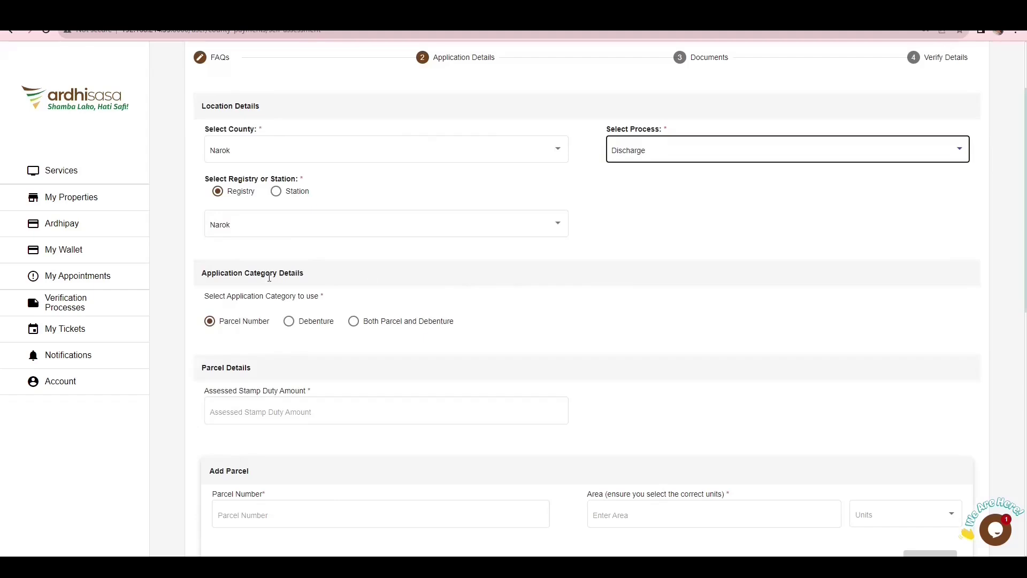
left_click(289, 322)
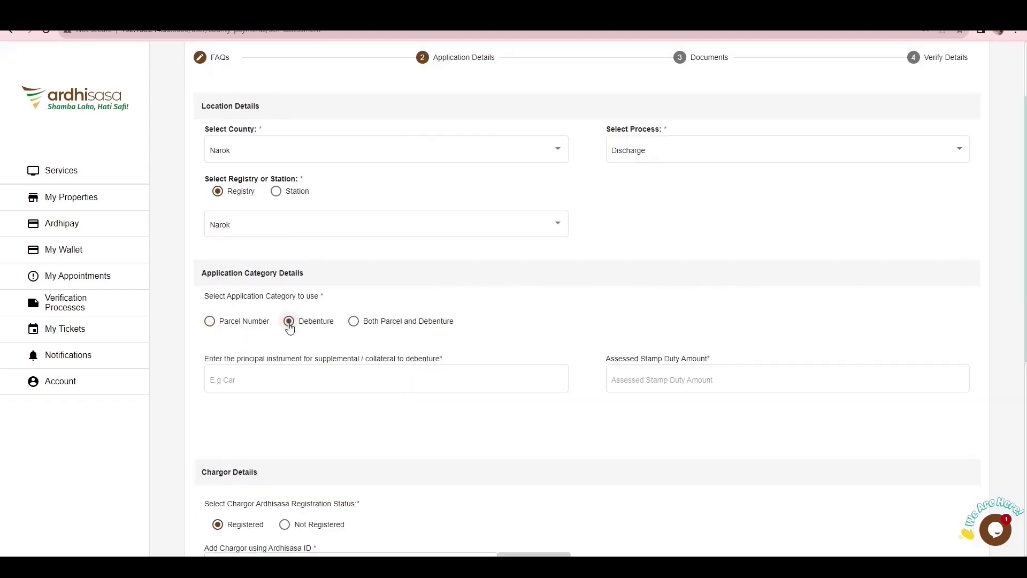
left_click(354, 321)
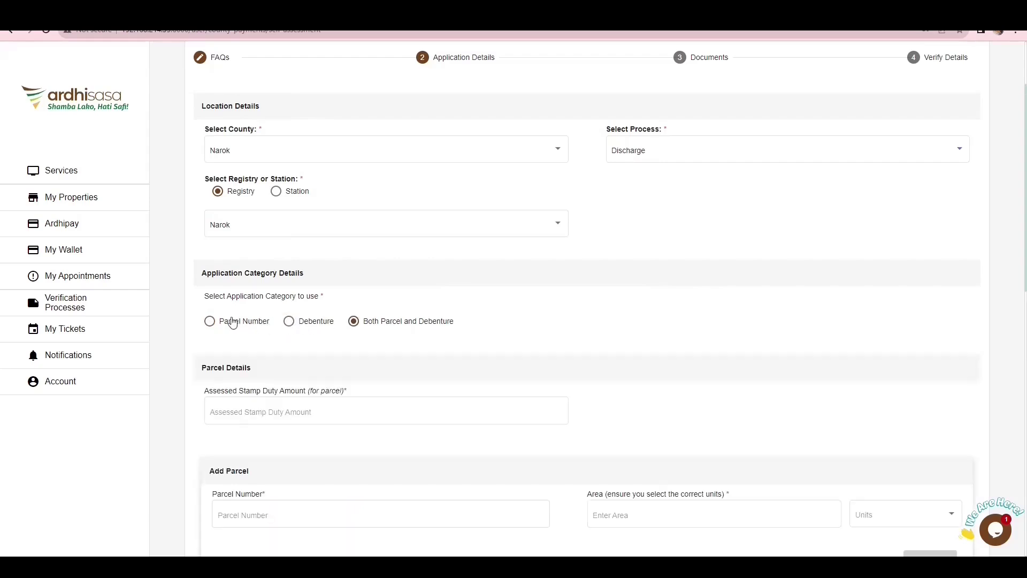
left_click(229, 322)
left_click(237, 409)
type("5,000,000")
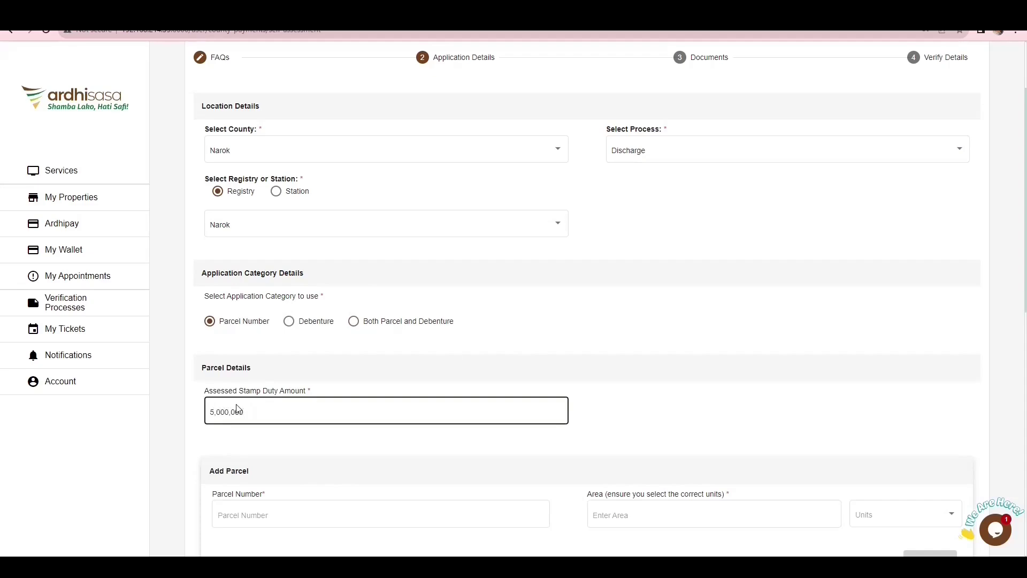
- Add a parcel with its parcel number and an area of 0.39 Acres to the list
scroll(238, 410, "down", 2)
left_click(237, 408)
type("CISMA")
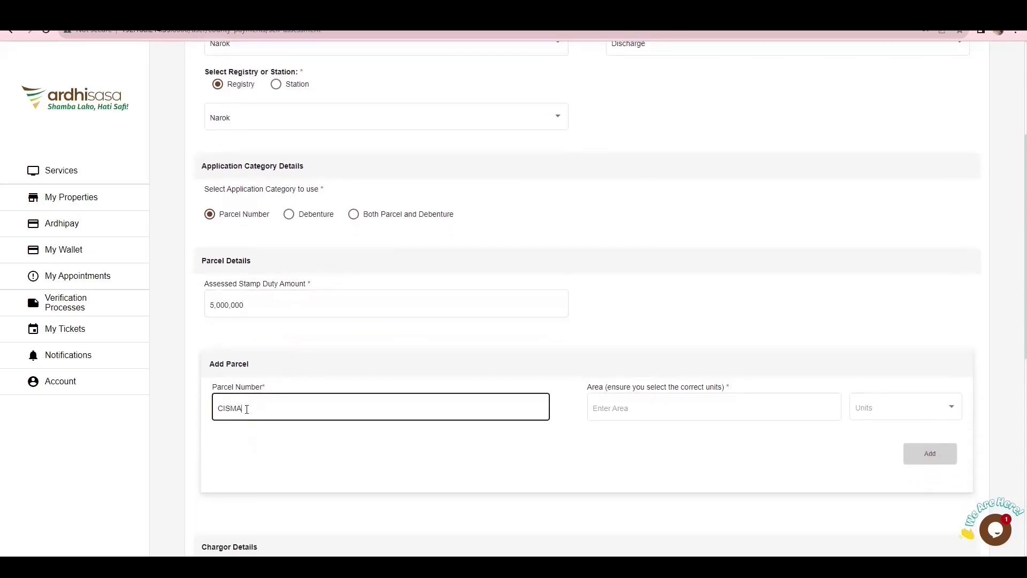
type("RA/OLOLUUNGA/")
left_click(603, 406)
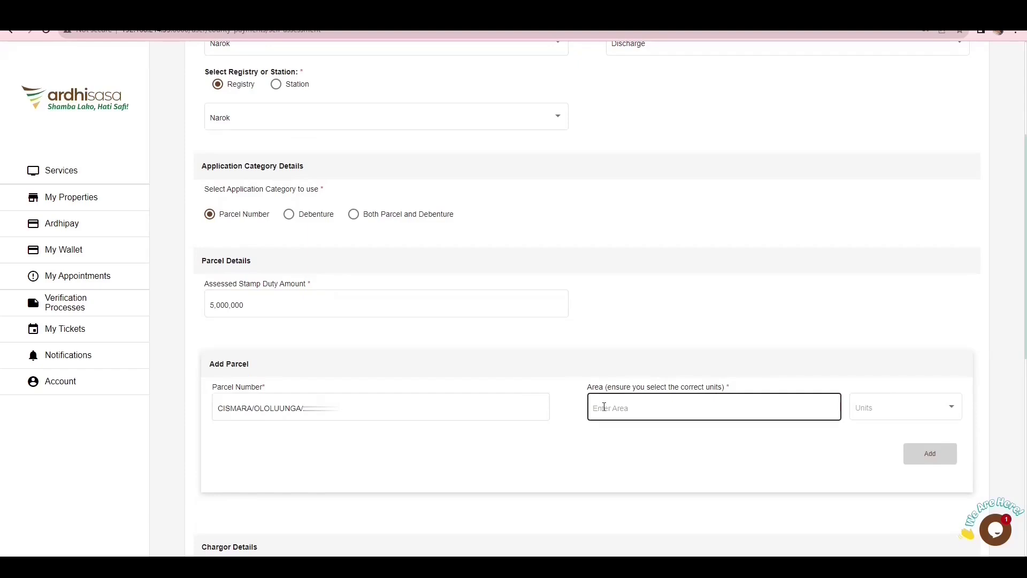
type("0.39")
left_click(888, 410)
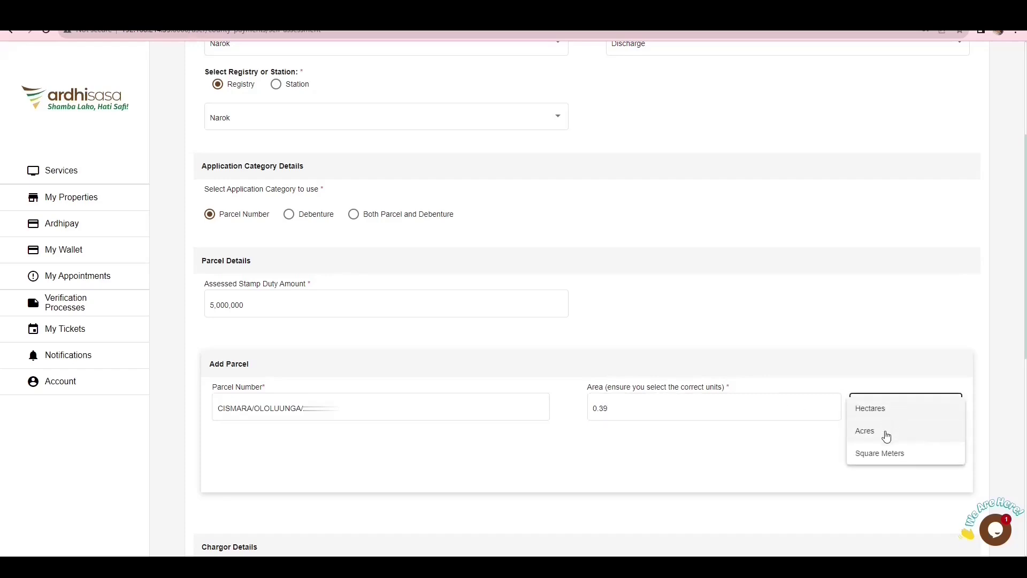
left_click(885, 432)
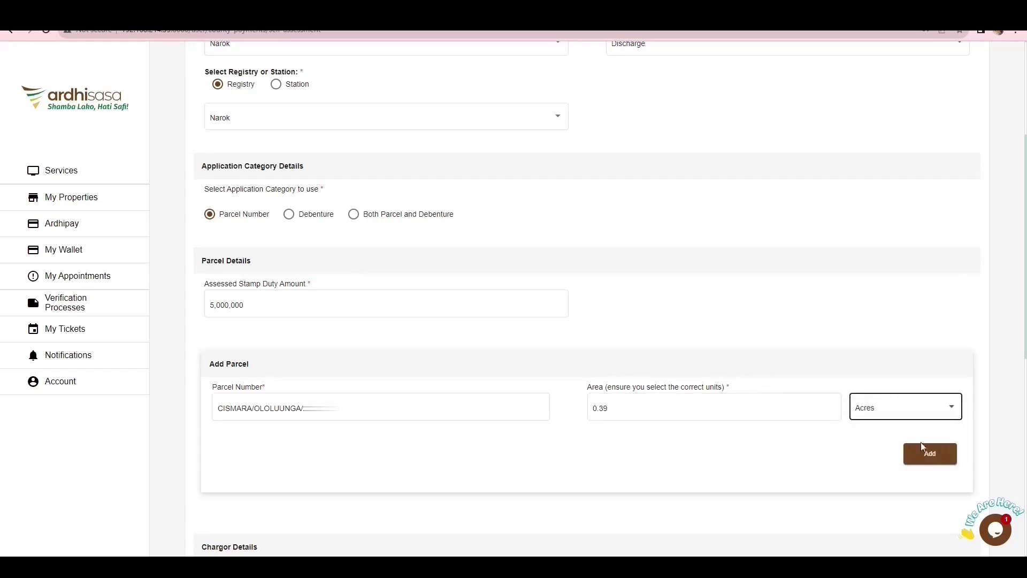
left_click(934, 454)
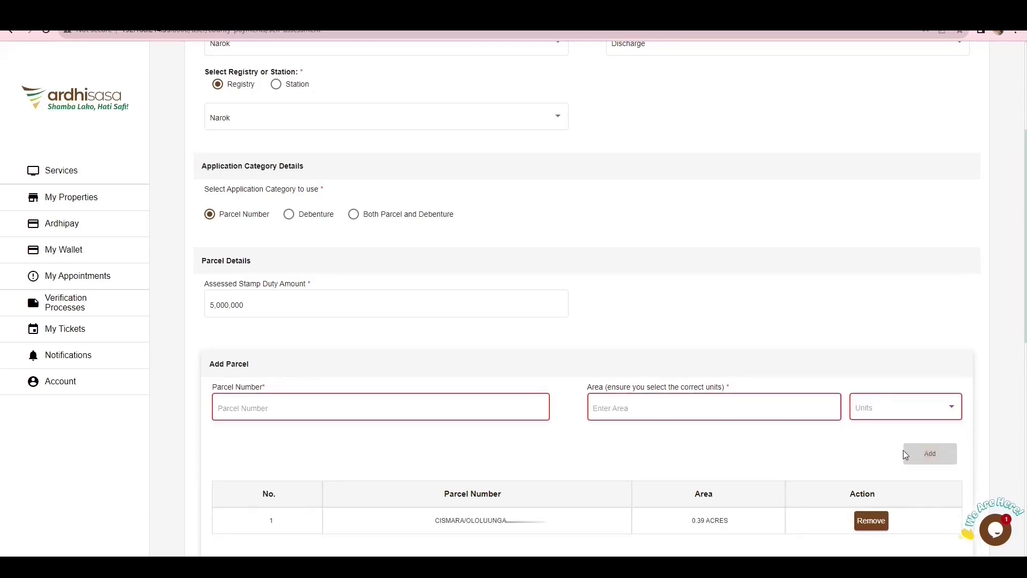
scroll(904, 450, "down", 4)
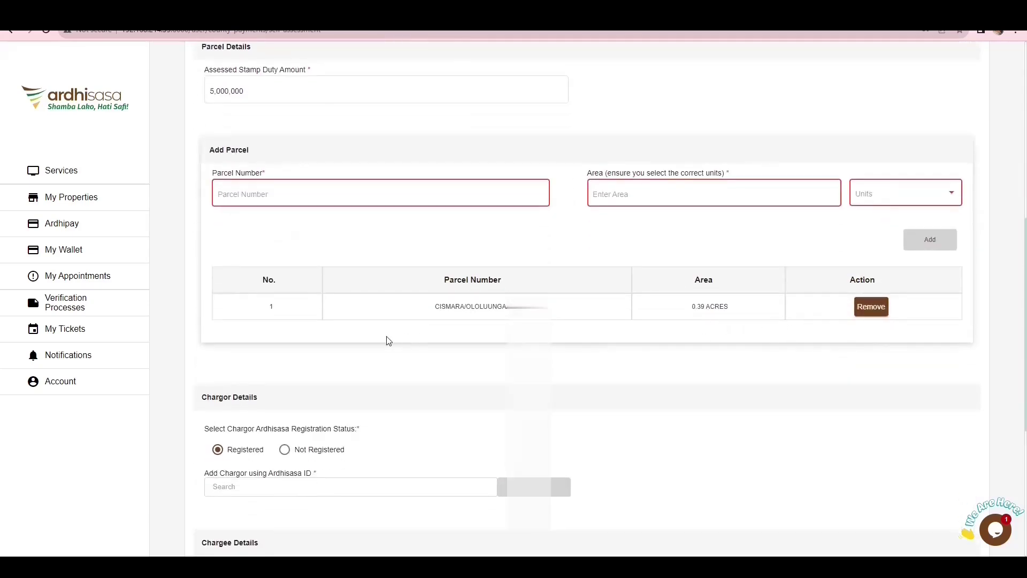
- Search for the chargor by Ardhisasa ID, then remove the chargor found
scroll(251, 384, "down", 1)
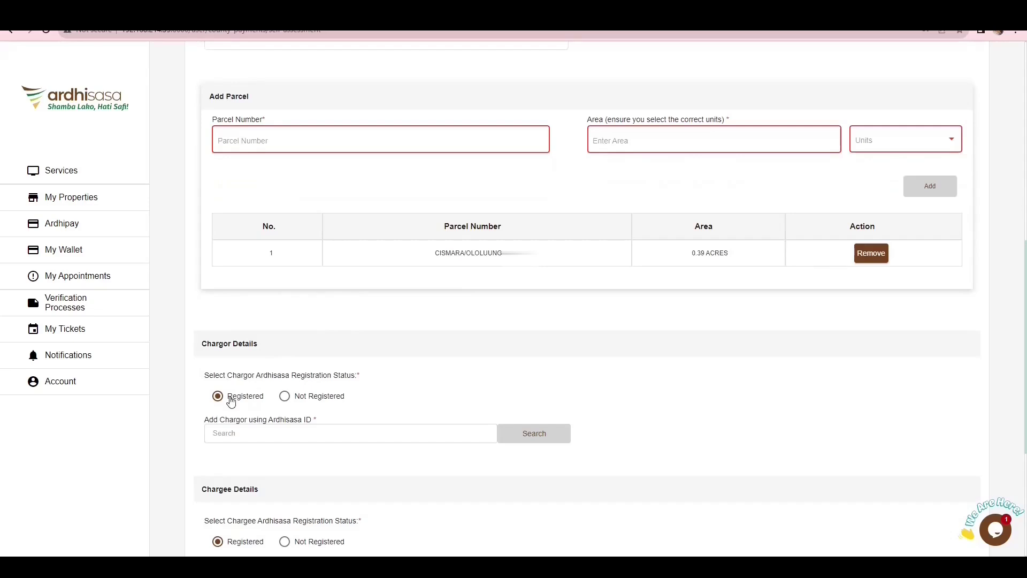
scroll(231, 402, "down", 2)
left_click(235, 326)
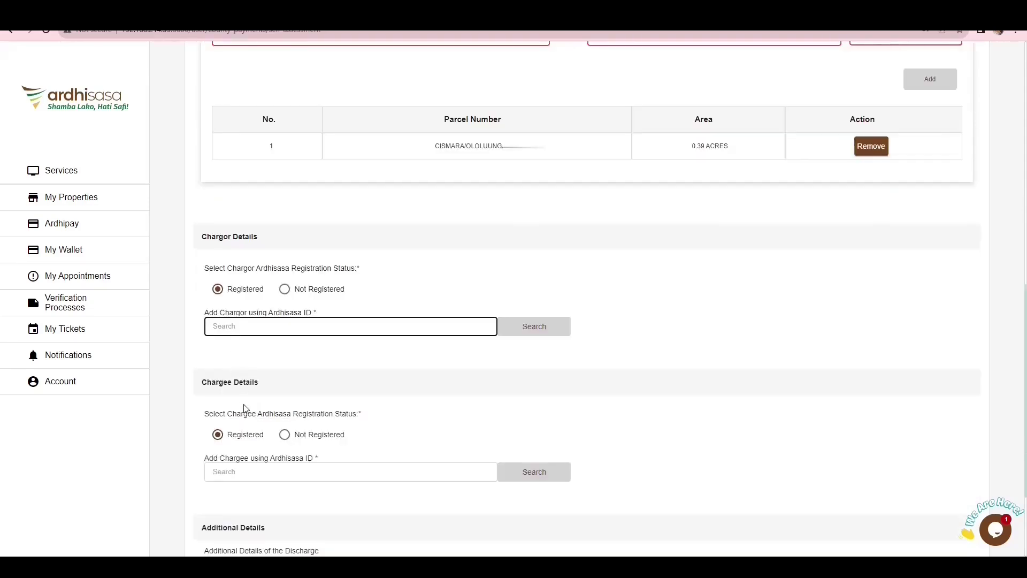
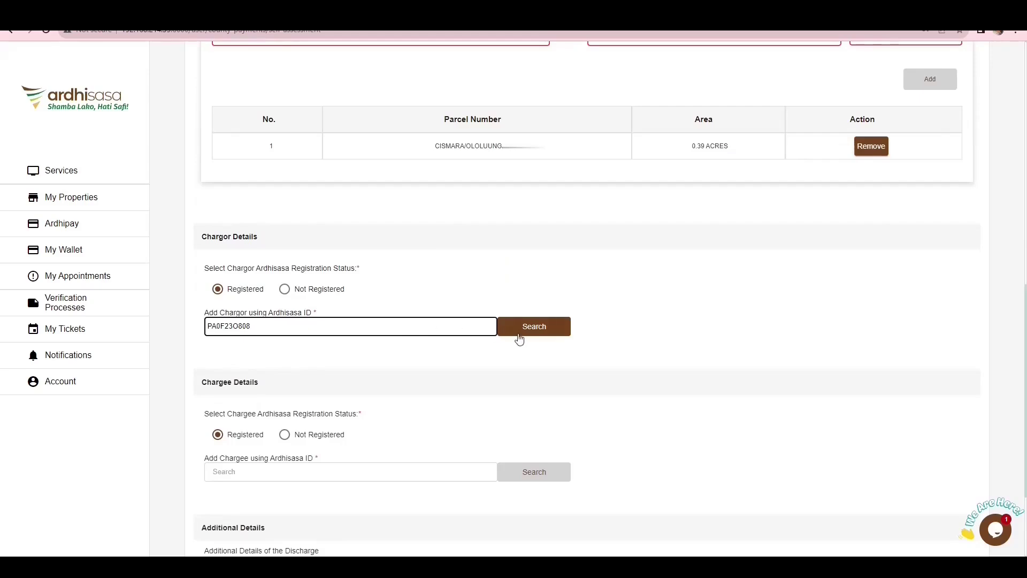
left_click(519, 335)
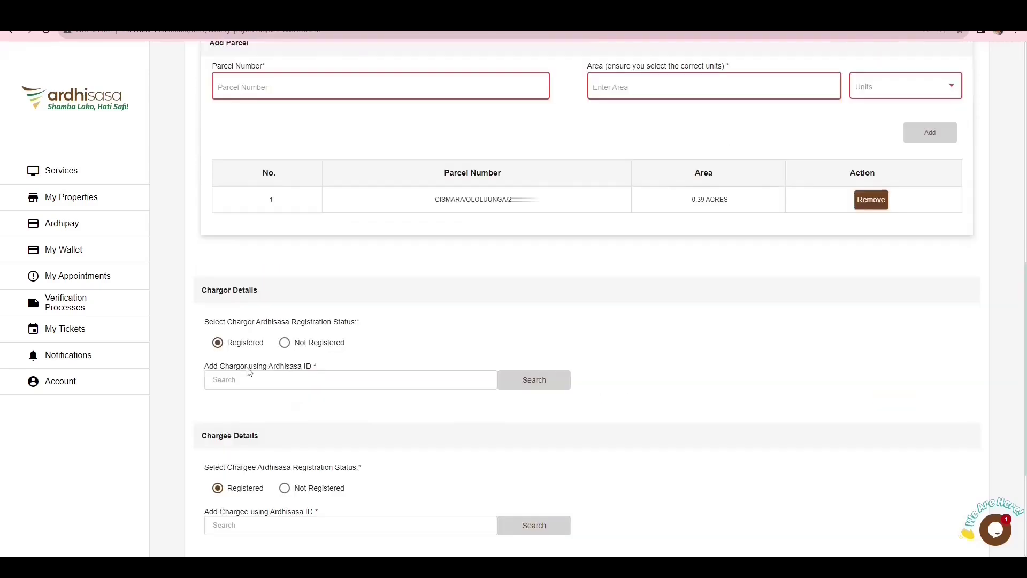
left_click(284, 344)
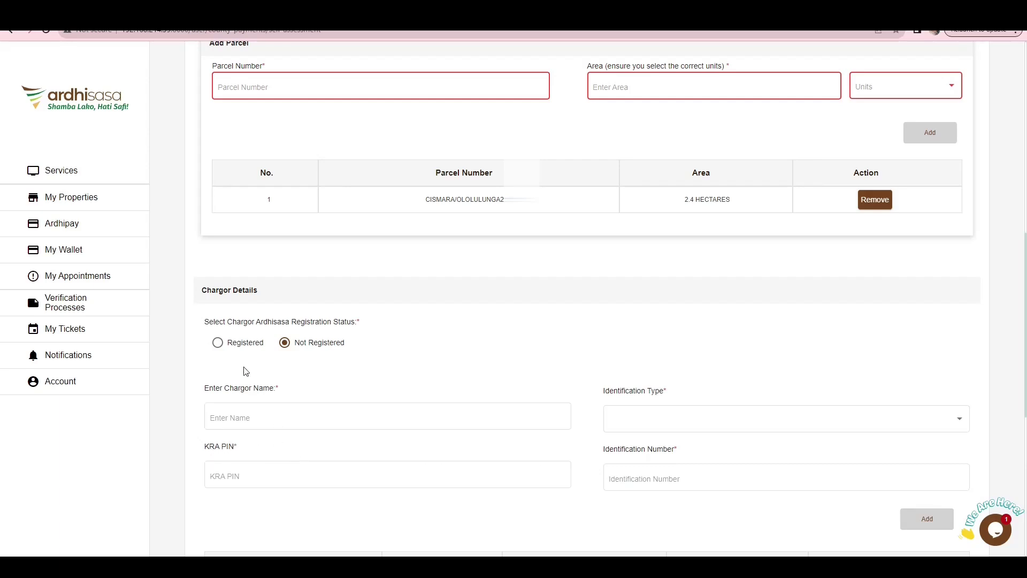
- Mark the chargor Registered, look up the chargee by pasted Ardhisasa ID, and start Additional Details
left_click(218, 343)
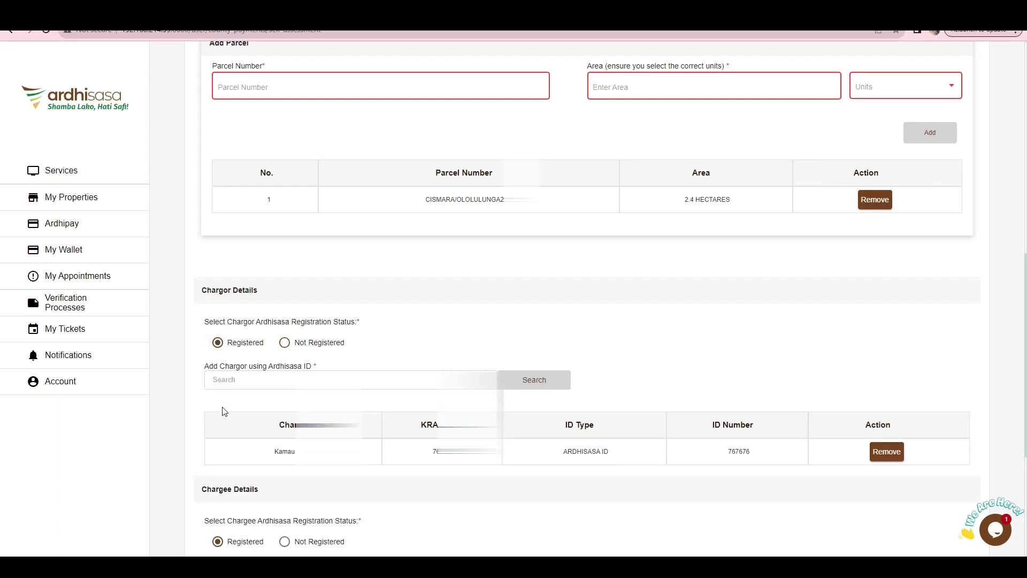
scroll(223, 413, "down", 2)
left_click(237, 471)
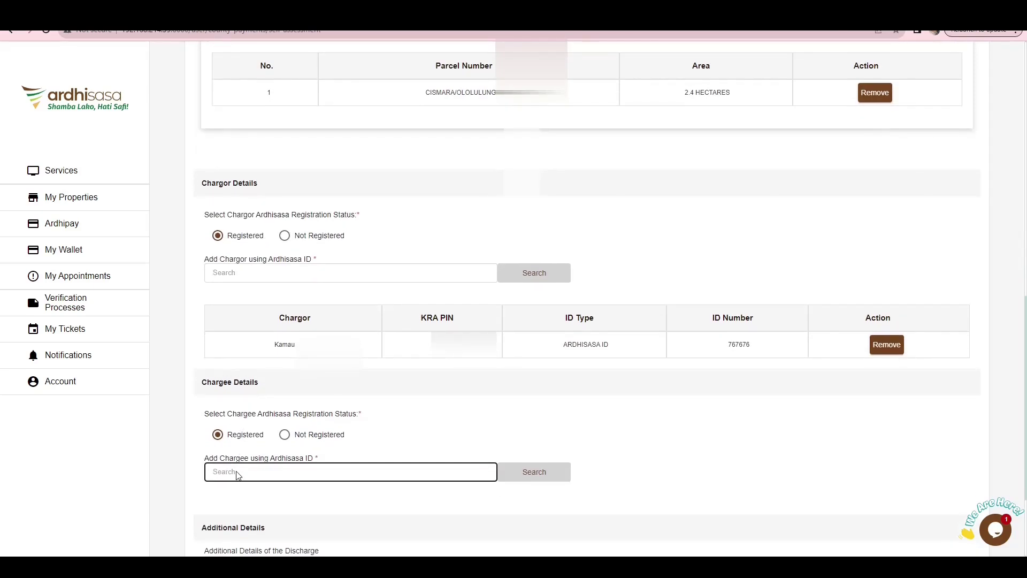
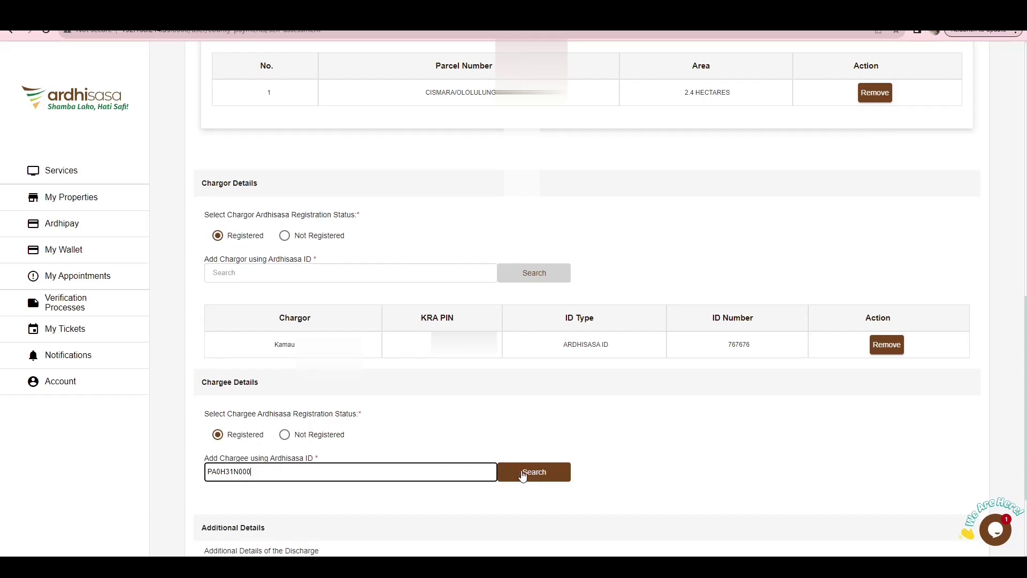
left_click(528, 470)
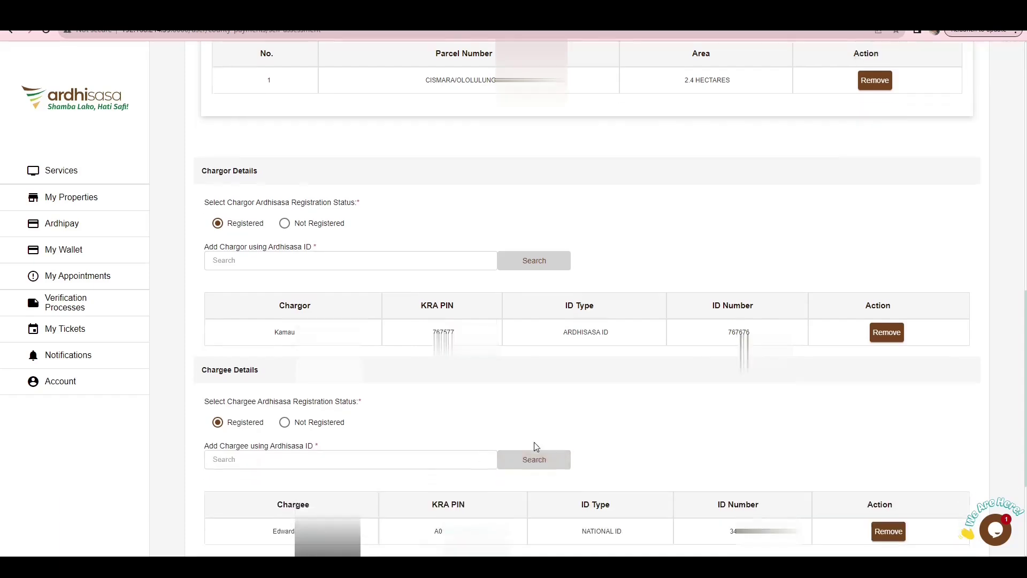
scroll(534, 442, "down", 2)
scroll(537, 447, "down", 2)
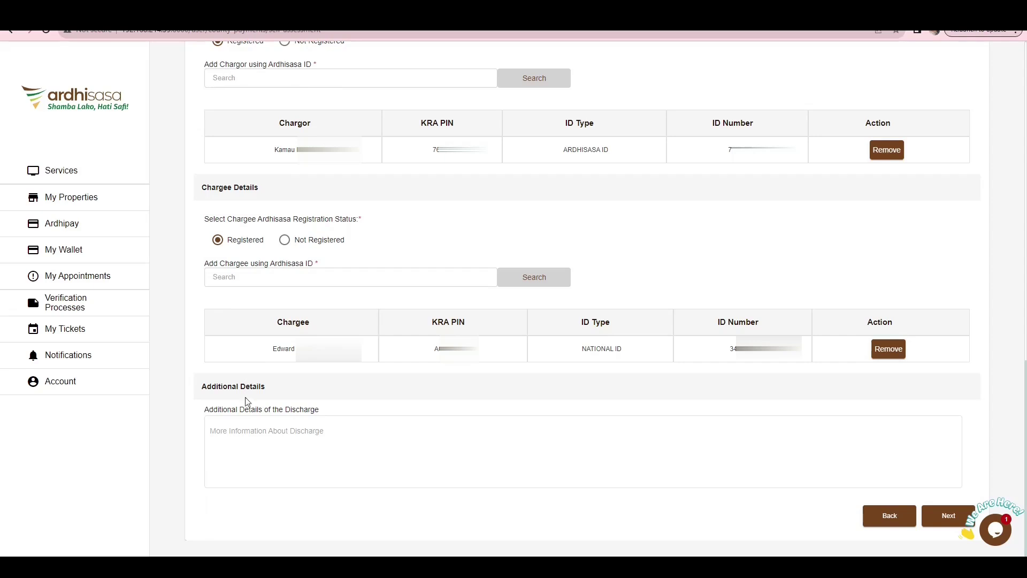
left_click(242, 427)
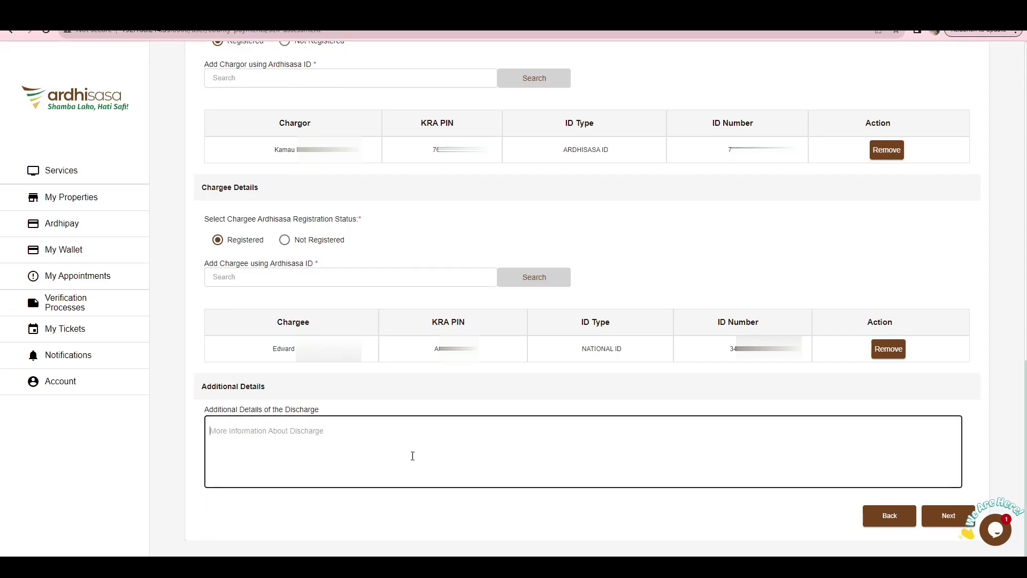
- Attach Assessment slip.jpg as the assessment slip and add an extra document named National ID
left_click(946, 516)
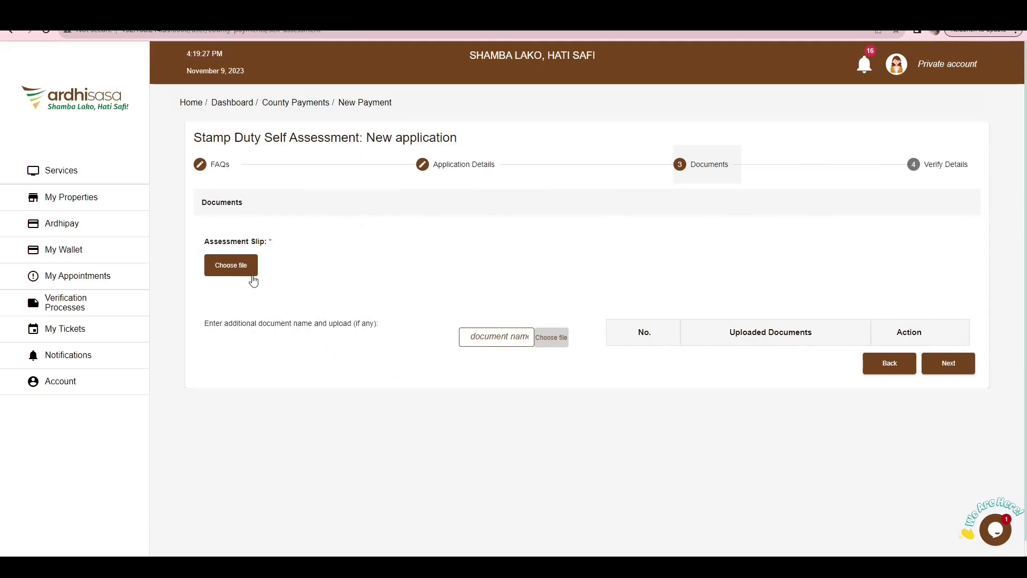
left_click(236, 268)
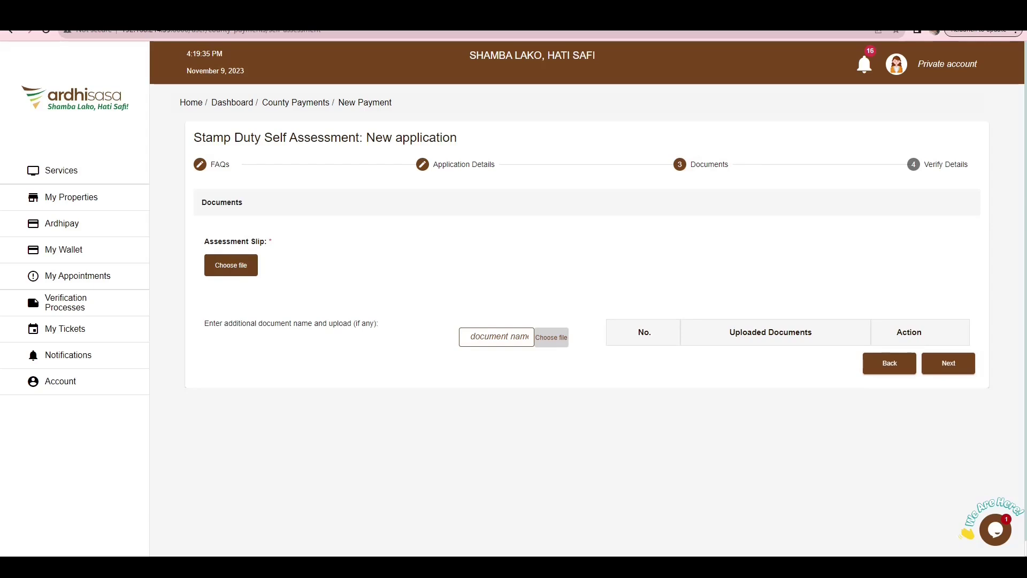
double_click(410, 276)
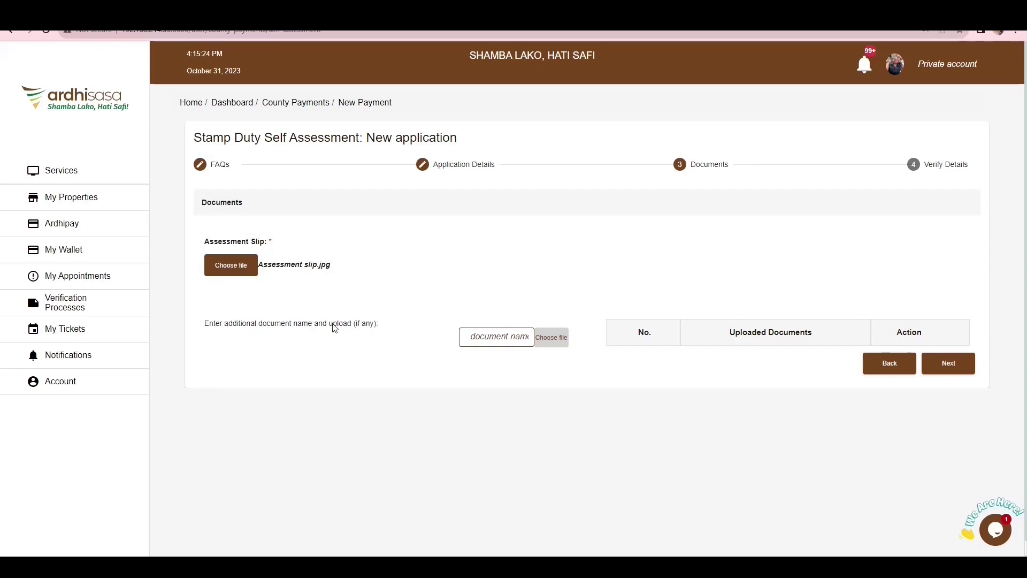
left_click(469, 337)
type("Na")
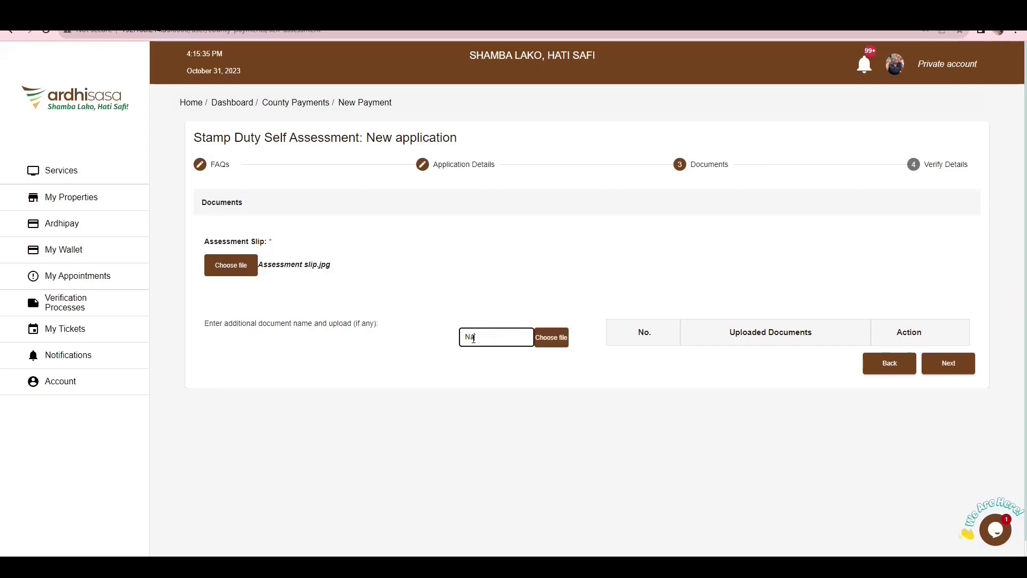
type("tional ID")
left_click(543, 340)
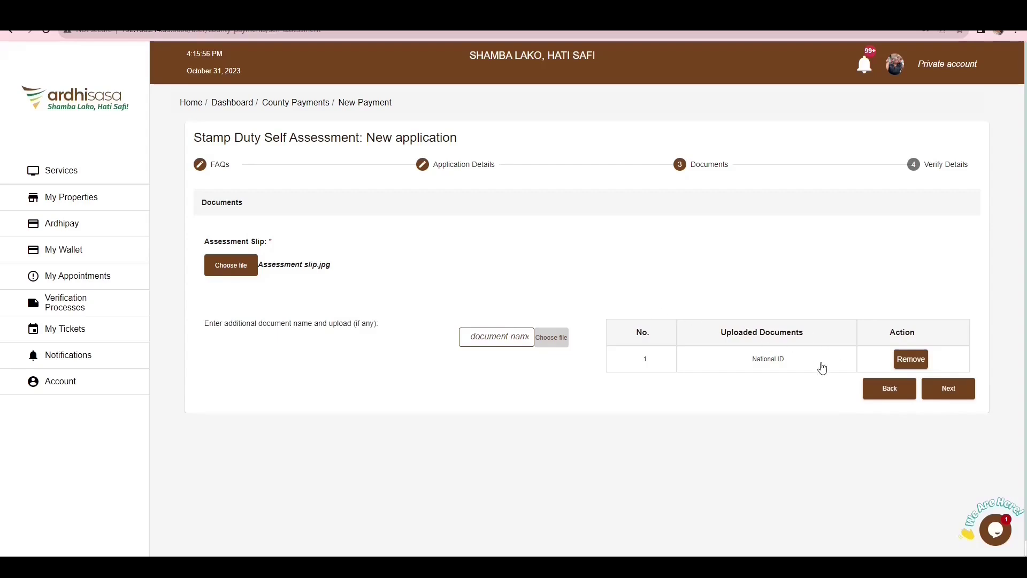
- Advance to the Verify Details step and scroll through its summary
left_click(948, 396)
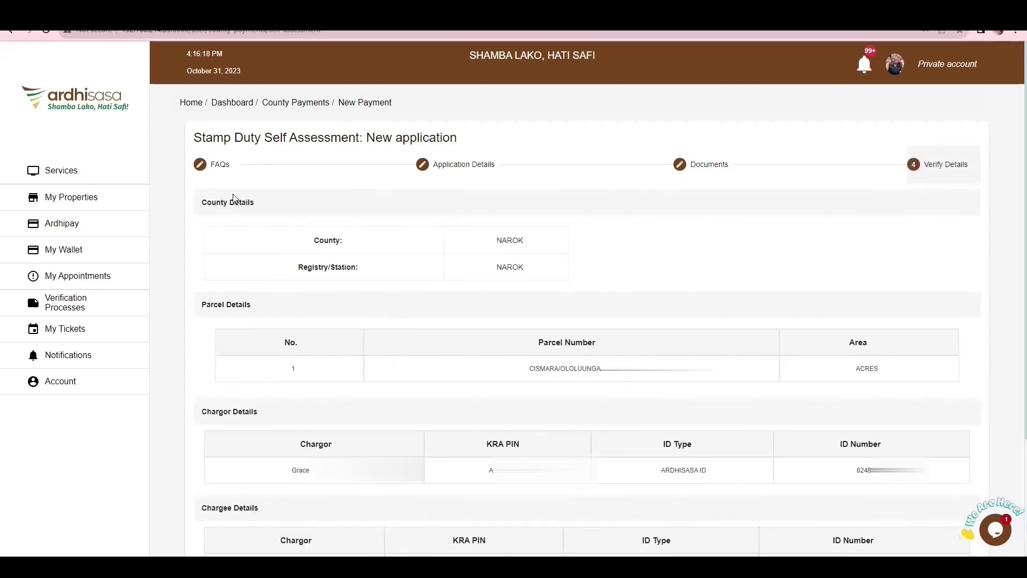
scroll(271, 240, "down", 3)
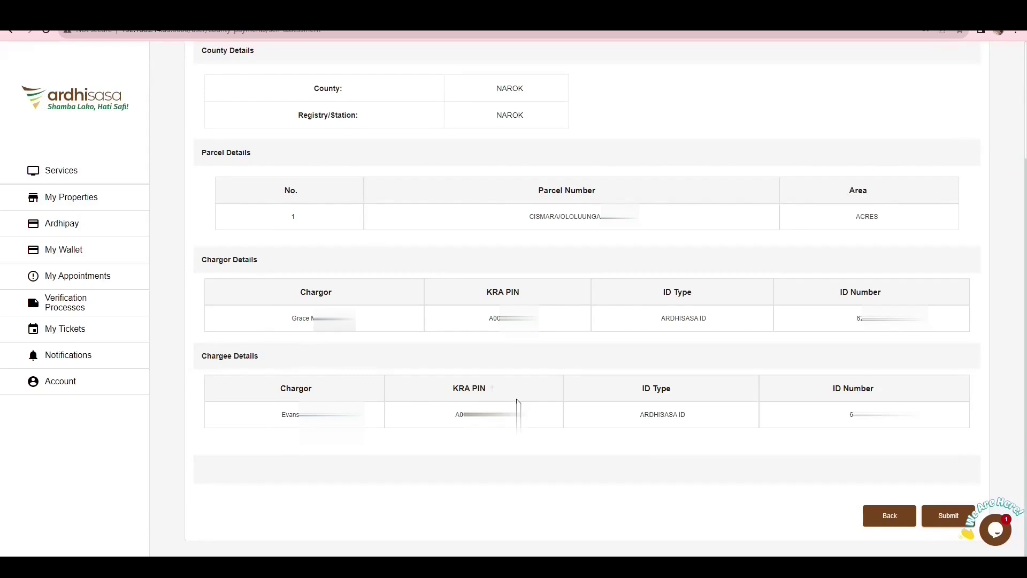
scroll(517, 407, "up", 3)
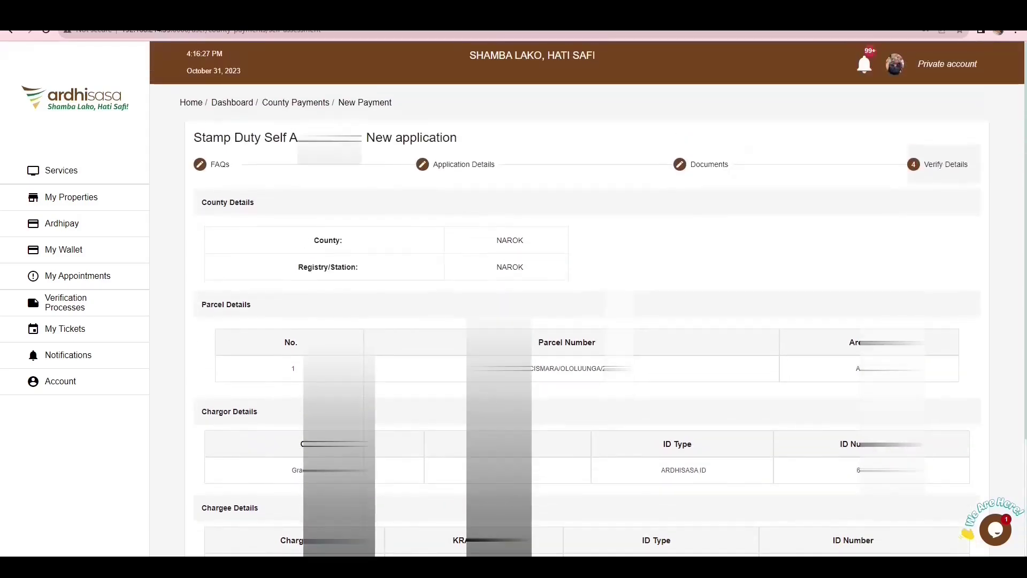
- Step back to keep Narok as the registry, then return to the verification summary
left_click(451, 170)
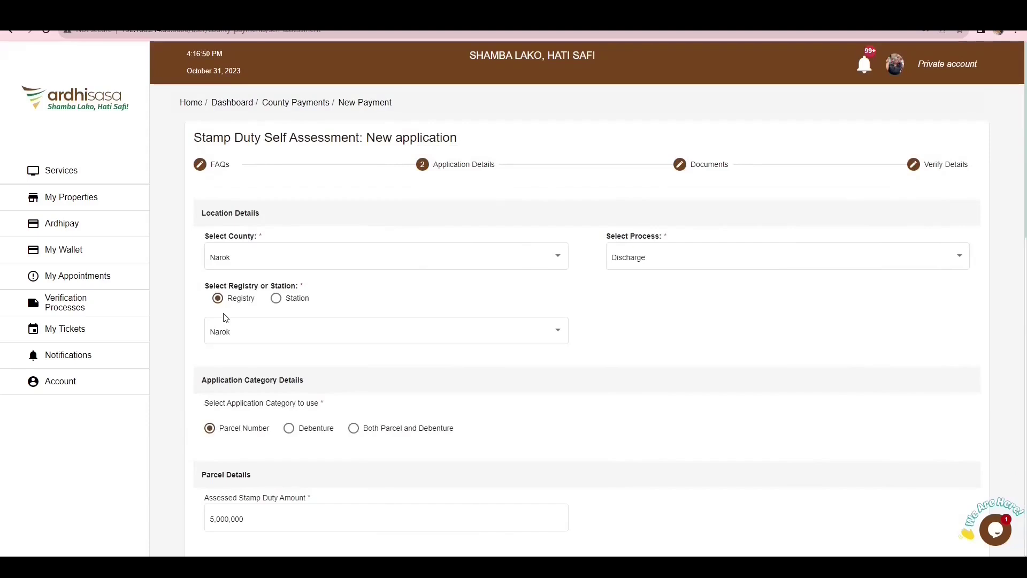
left_click(432, 330)
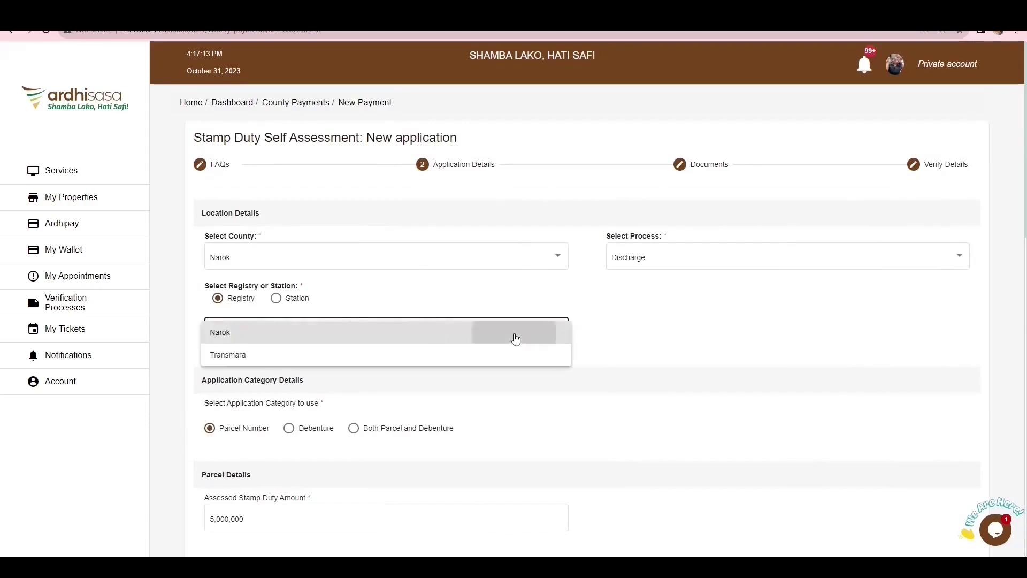
left_click(516, 338)
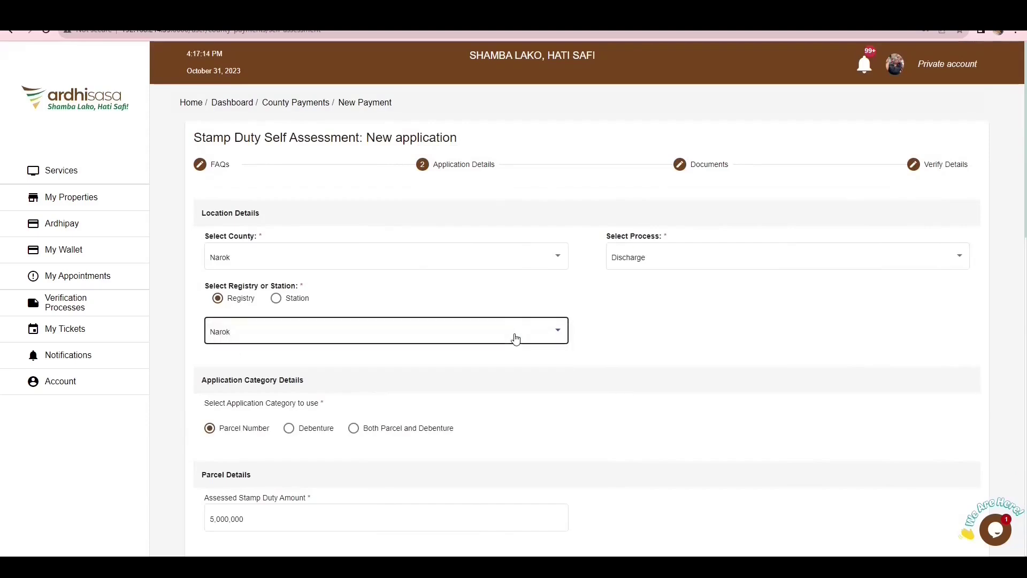
left_click(914, 163)
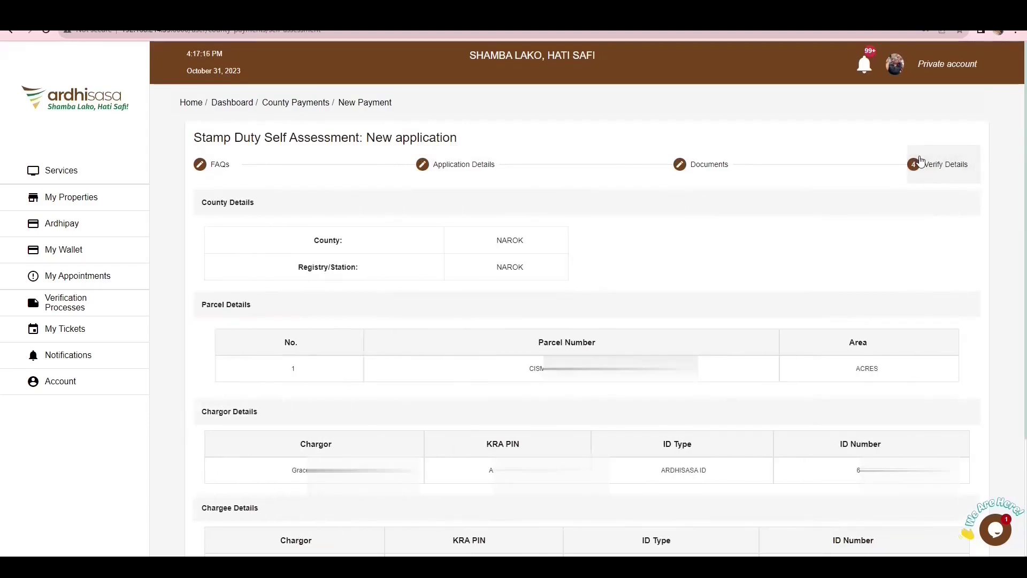
scroll(851, 273, "down", 3)
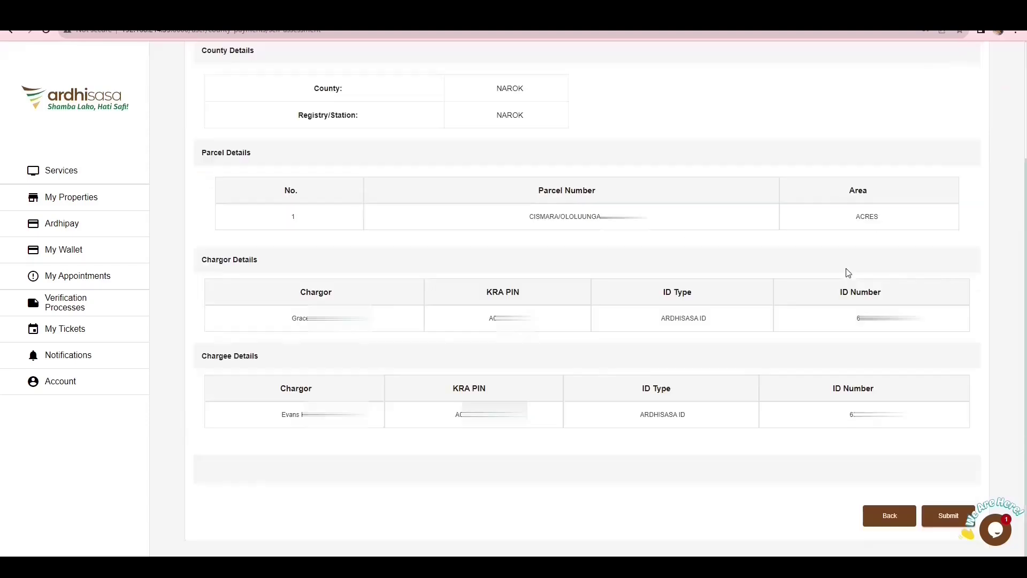
left_click(943, 516)
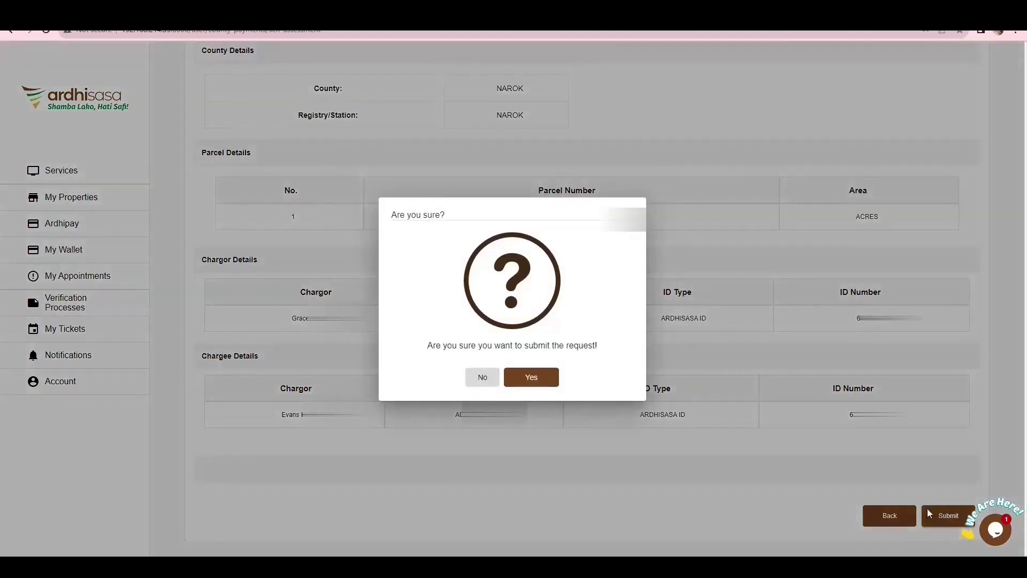
left_click(527, 377)
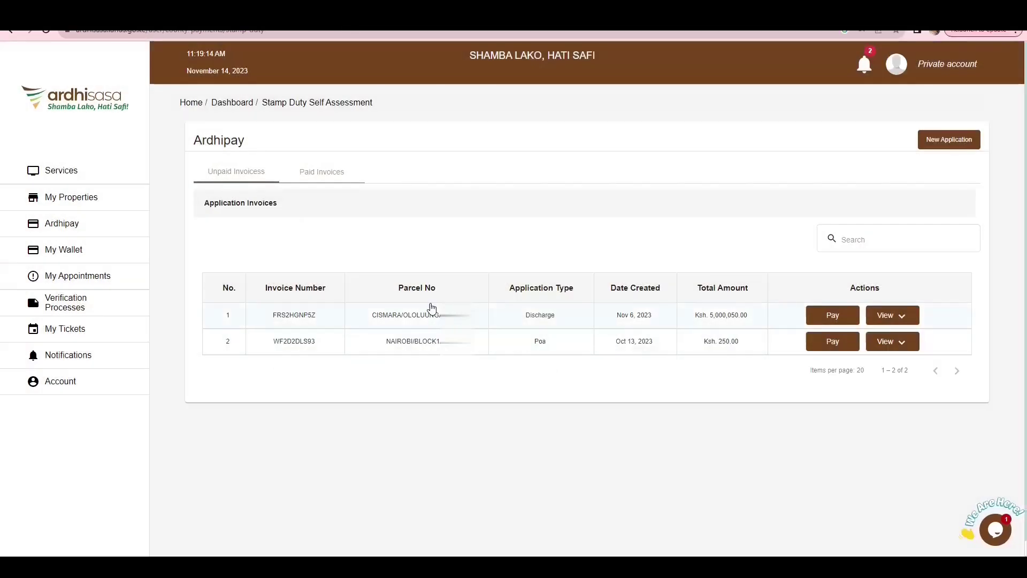
left_click(234, 171)
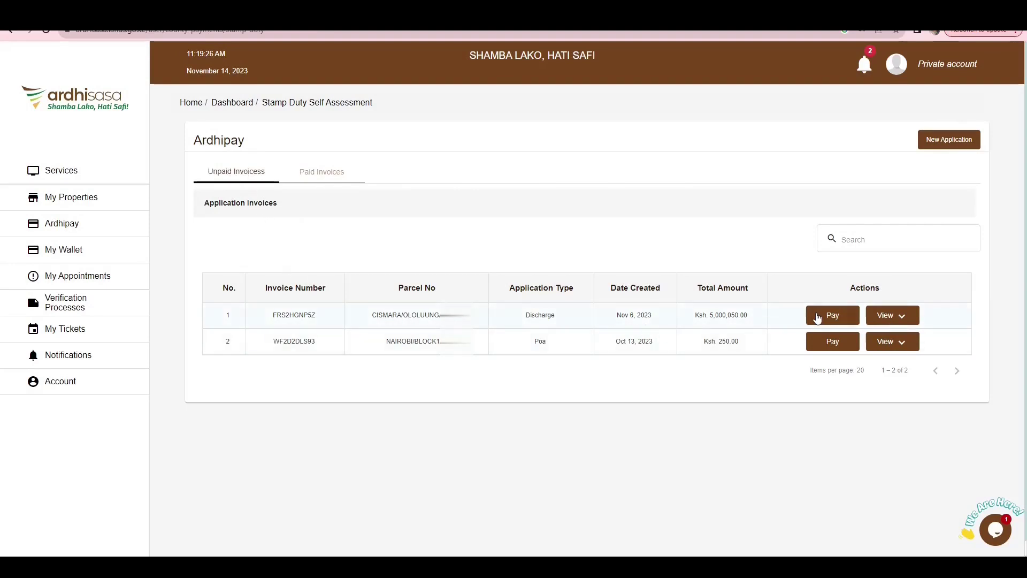
left_click(886, 317)
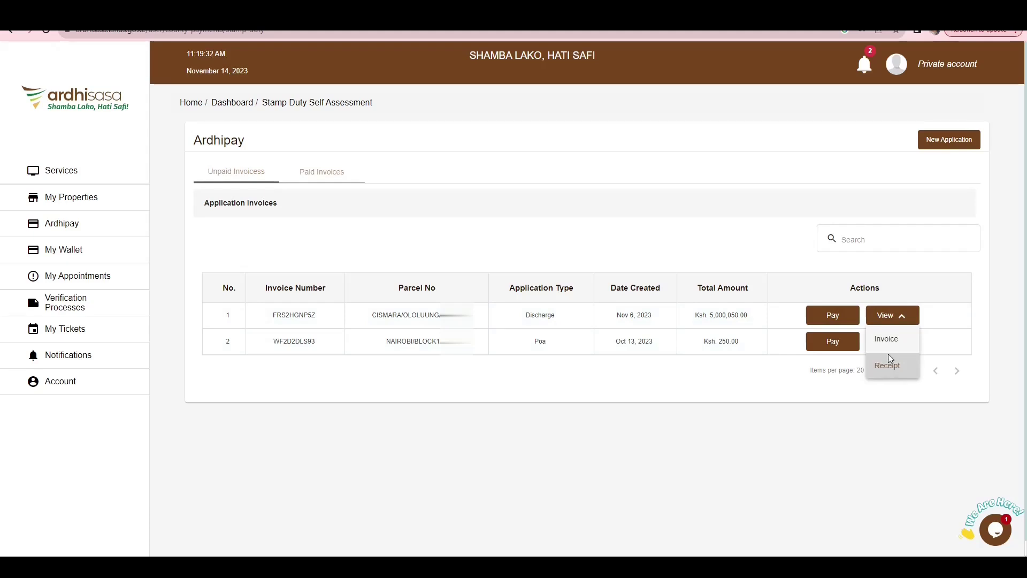
left_click(888, 342)
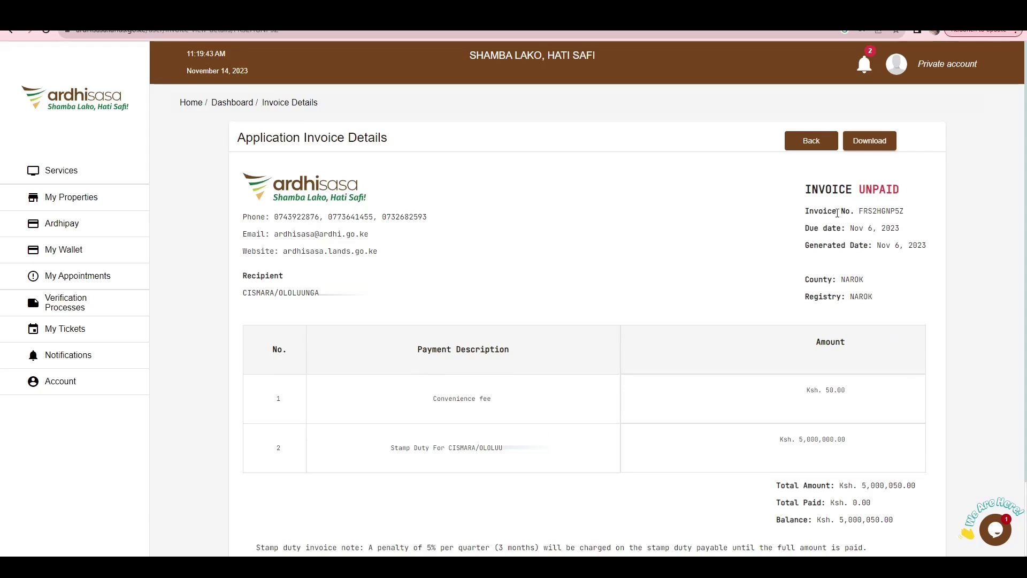
left_click_drag(913, 213, 861, 210)
left_click(860, 209)
scroll(282, 295, "down", 2)
left_click(811, 141)
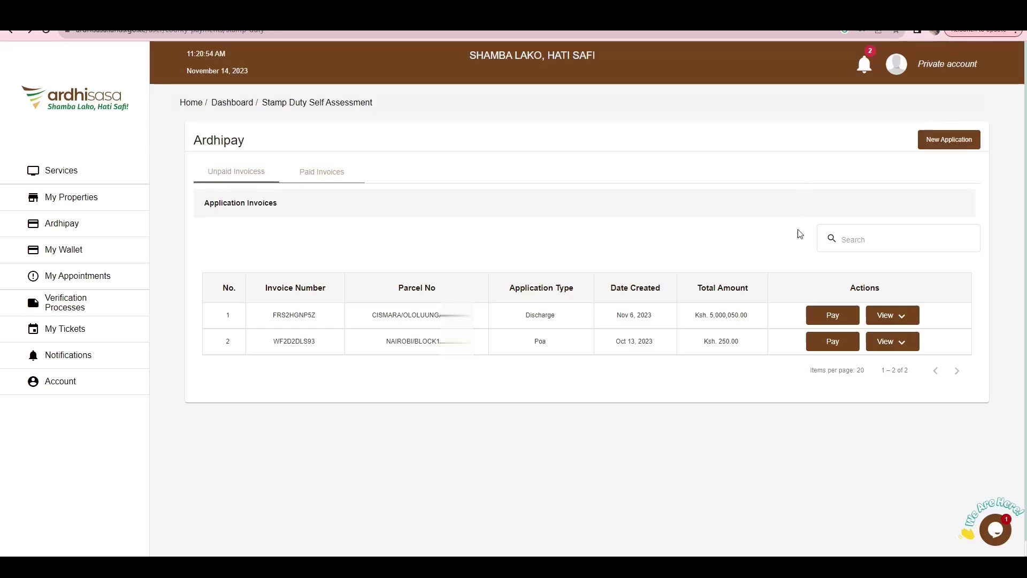
left_click(827, 318)
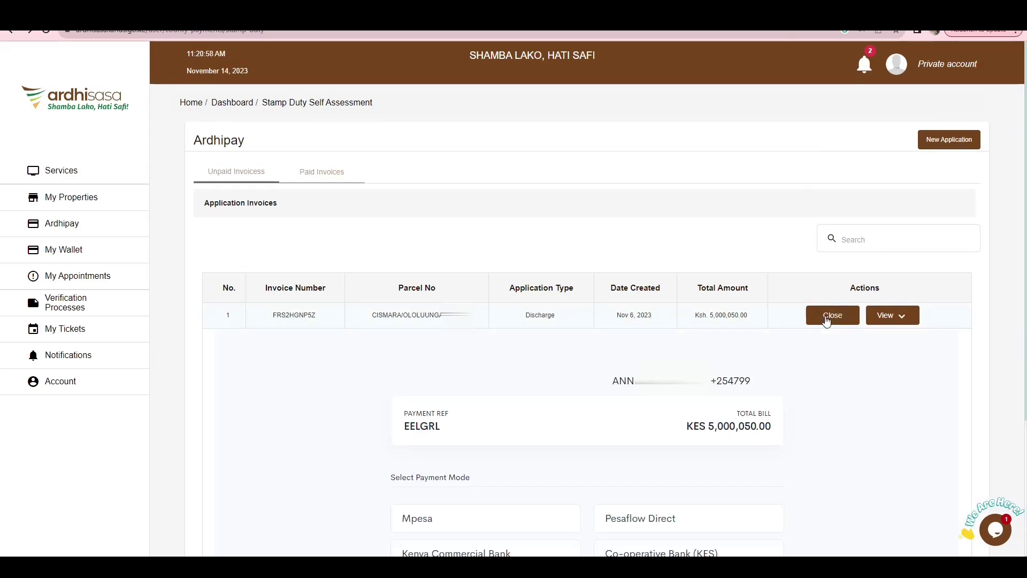
scroll(827, 320, "down", 2)
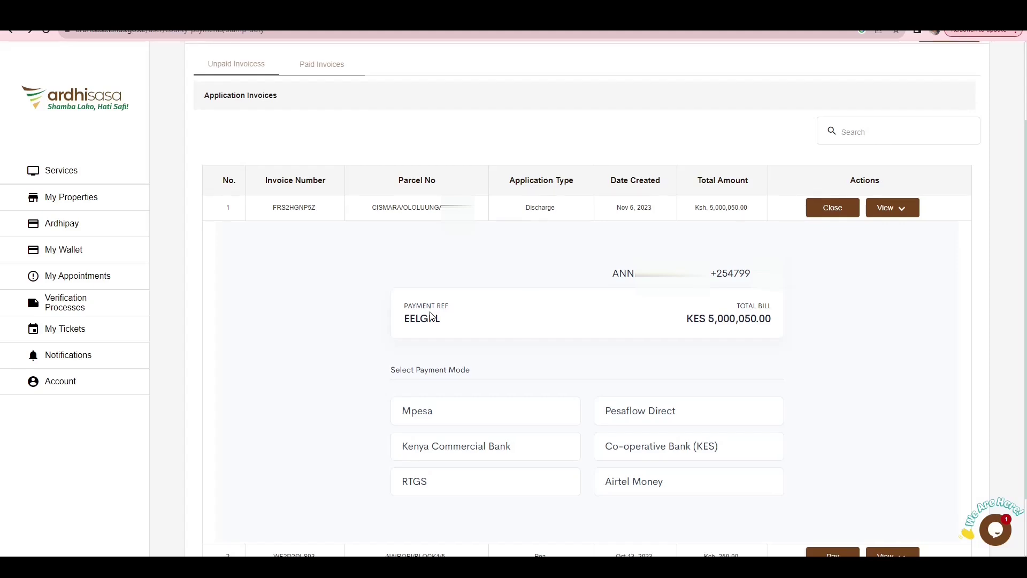
scroll(430, 313, "down", 1)
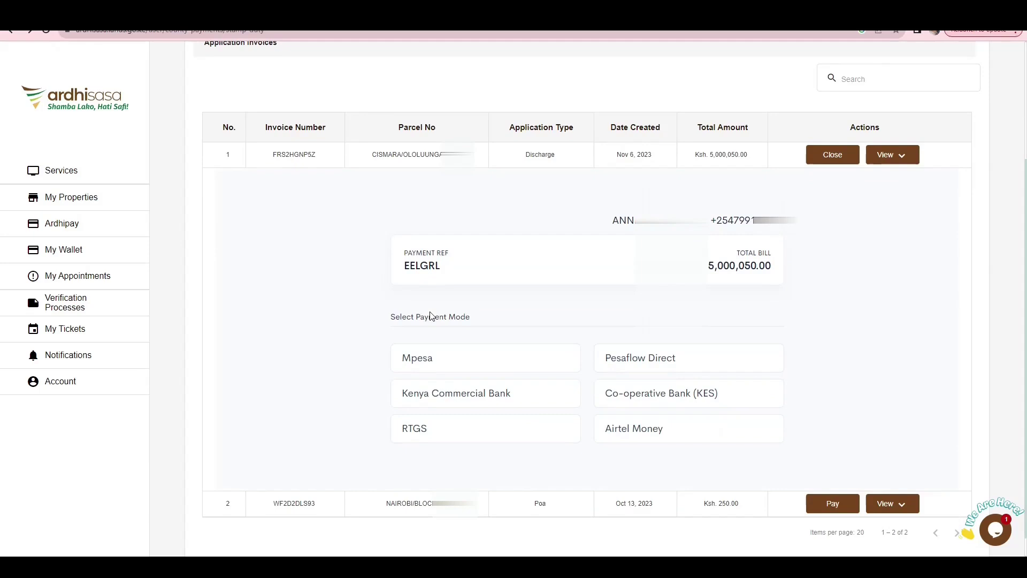
scroll(431, 316, "down", 1)
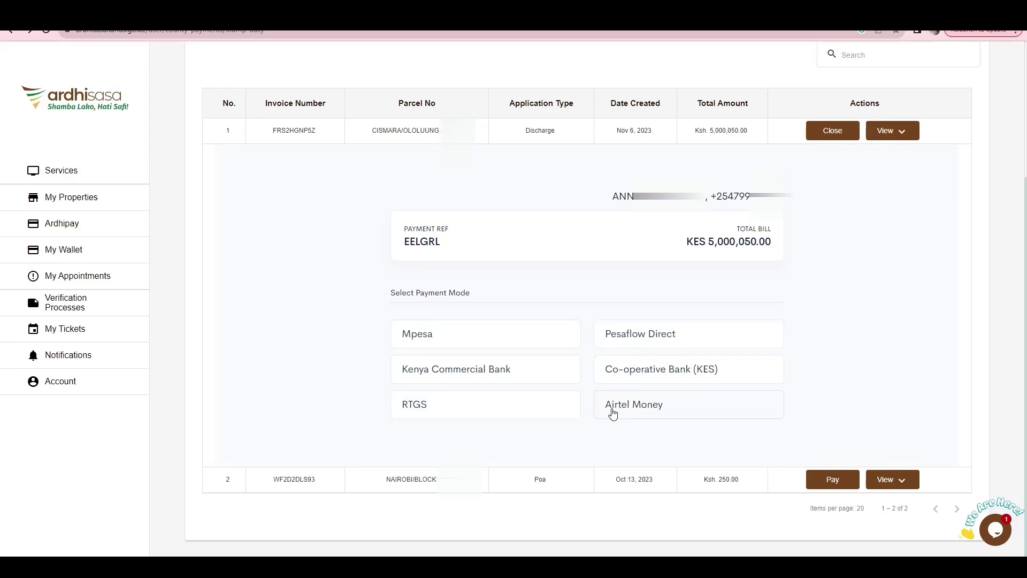
- Choose M-PESA, correct the payer's phone number, and send the payment prompt
left_click(466, 337)
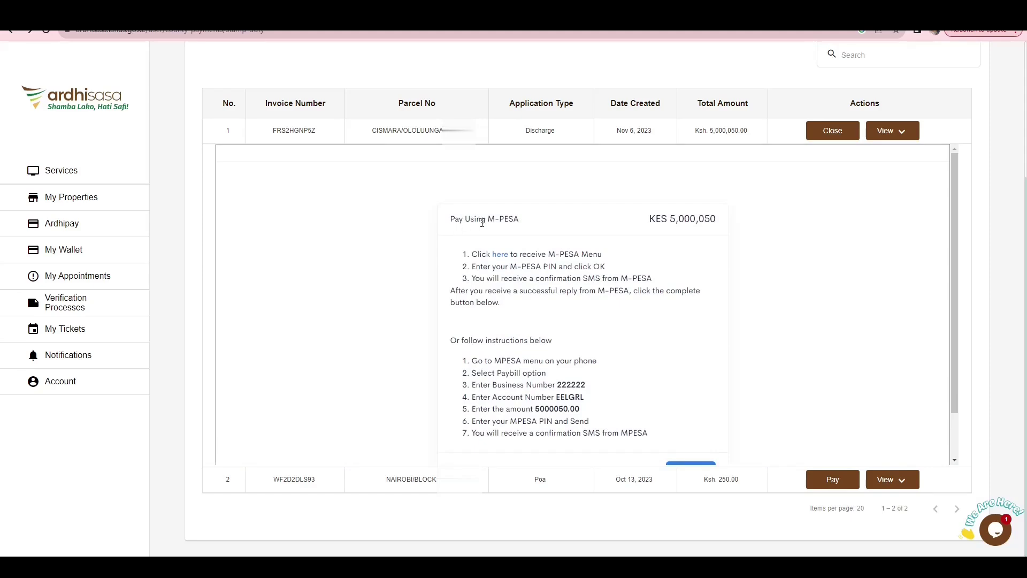
left_click(502, 256)
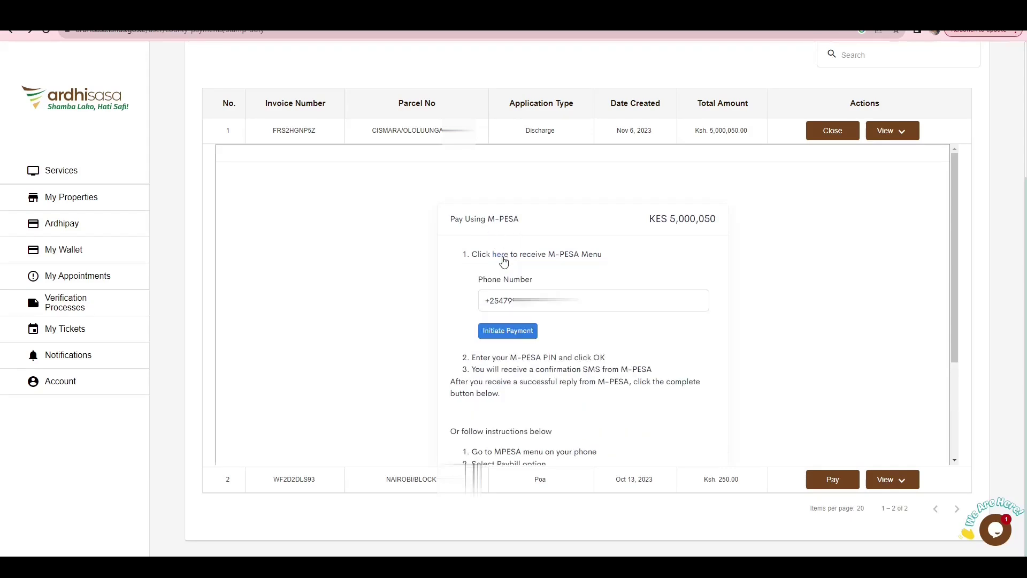
left_click(528, 297)
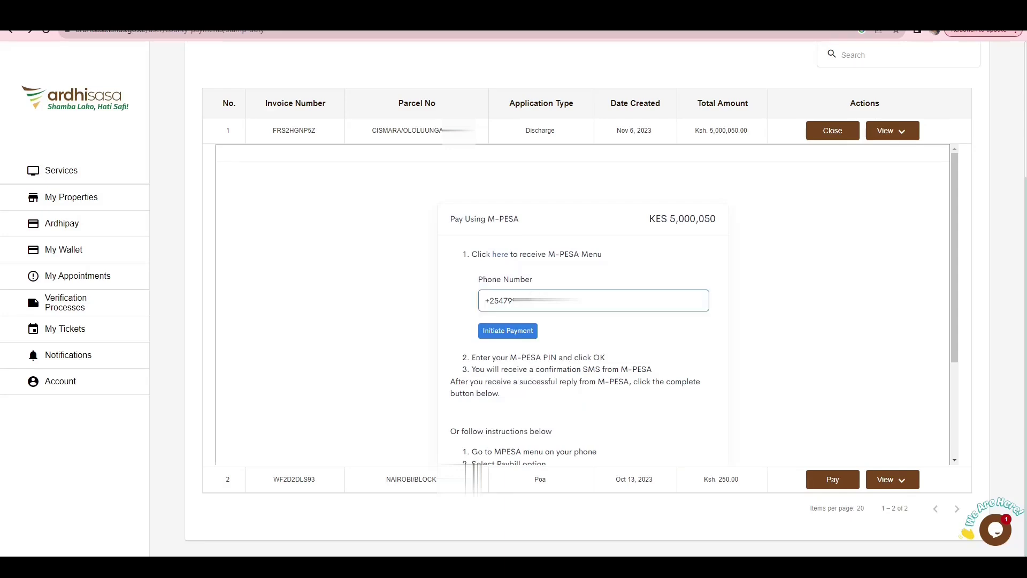
key("BackSpace")
key("BackSpace")
key("BackSpace")
key("BackSpace")
key("BackSpace")
key("BackSpace")
key("BackSpace")
key("BackSpace")
type("0")
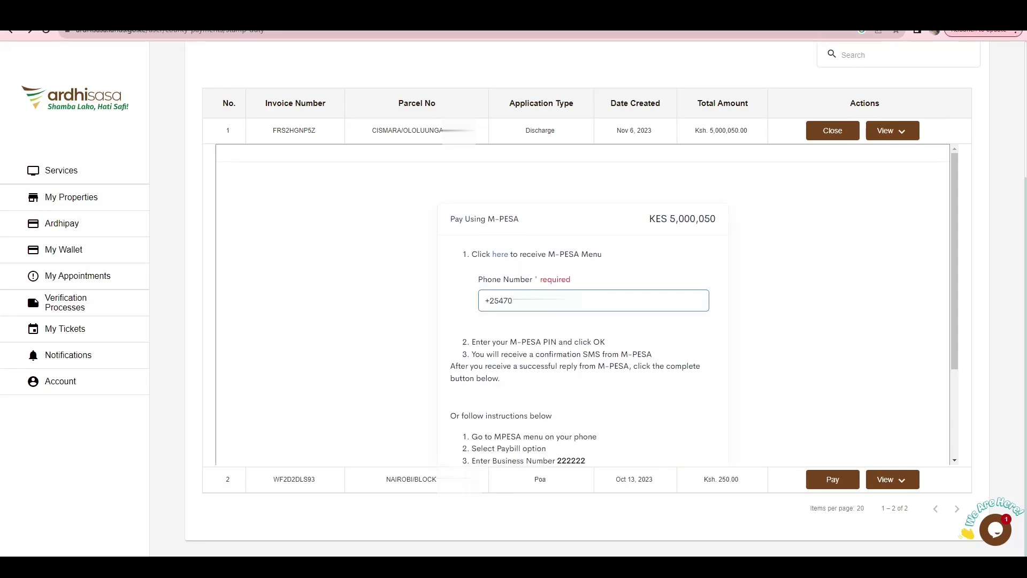
type("0")
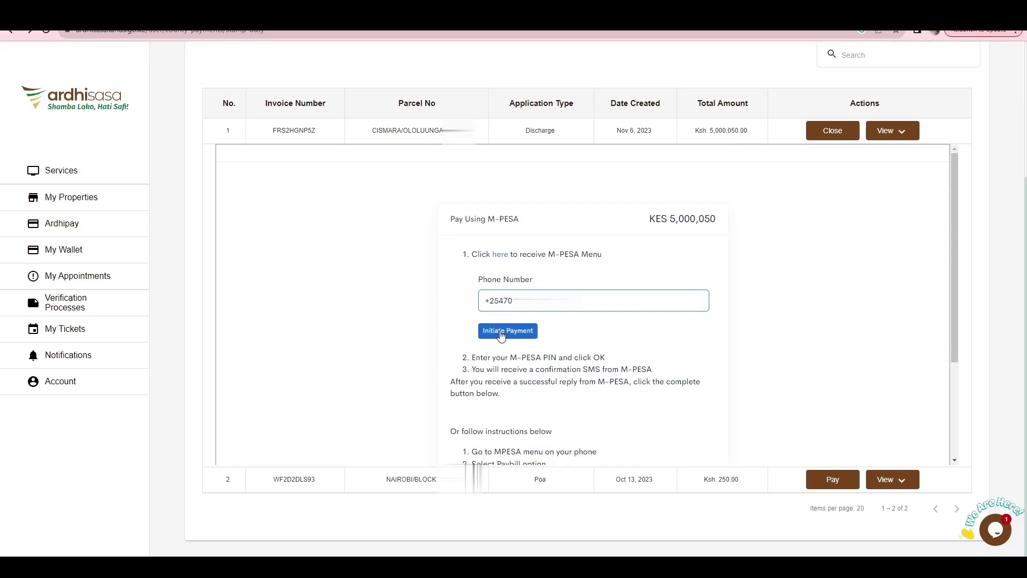
left_click(512, 333)
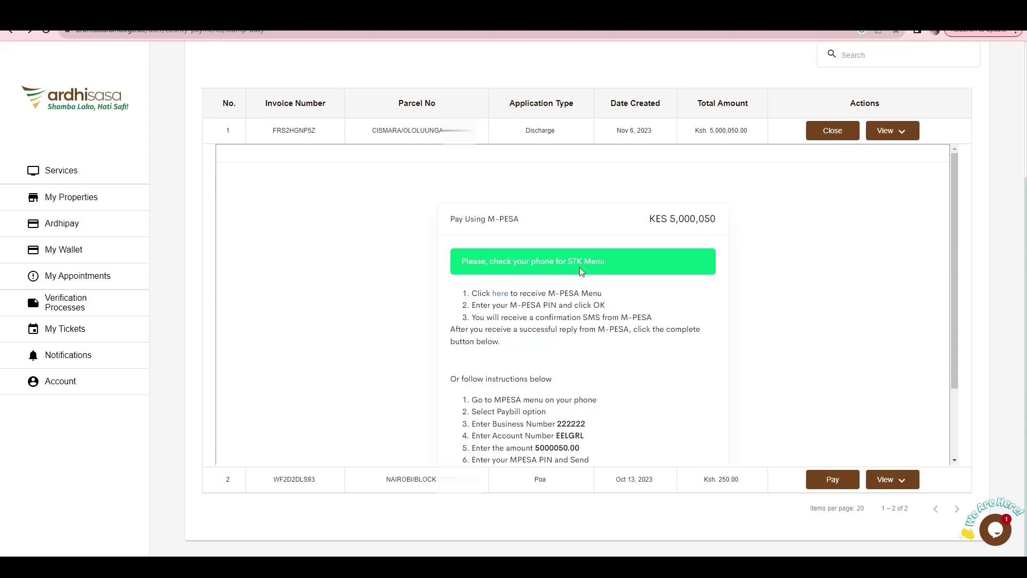
scroll(582, 272, "down", 3)
- Reopen the first invoice's payment options and view the RTGS bank deposit instructions
left_click(833, 133)
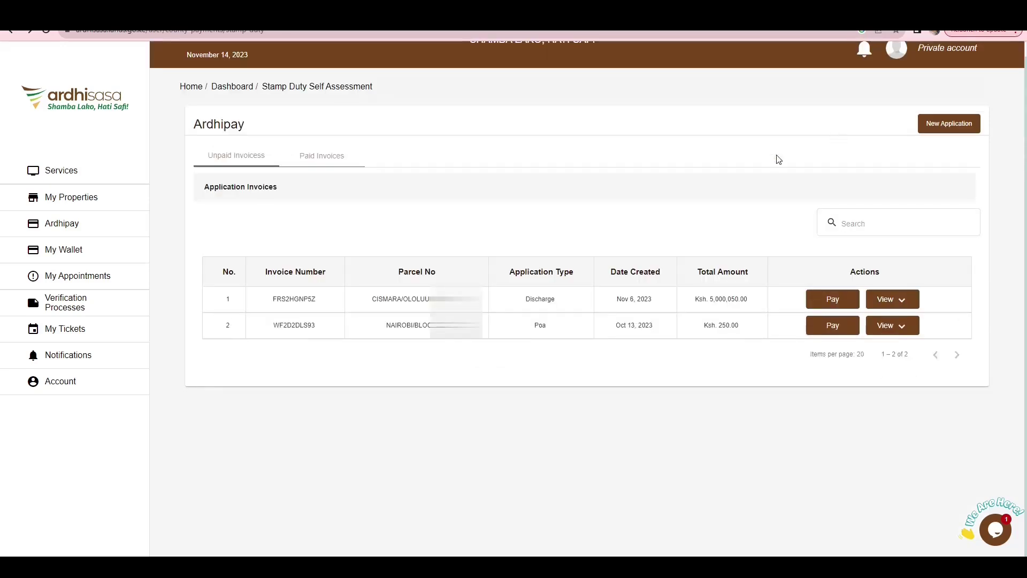
left_click(817, 305)
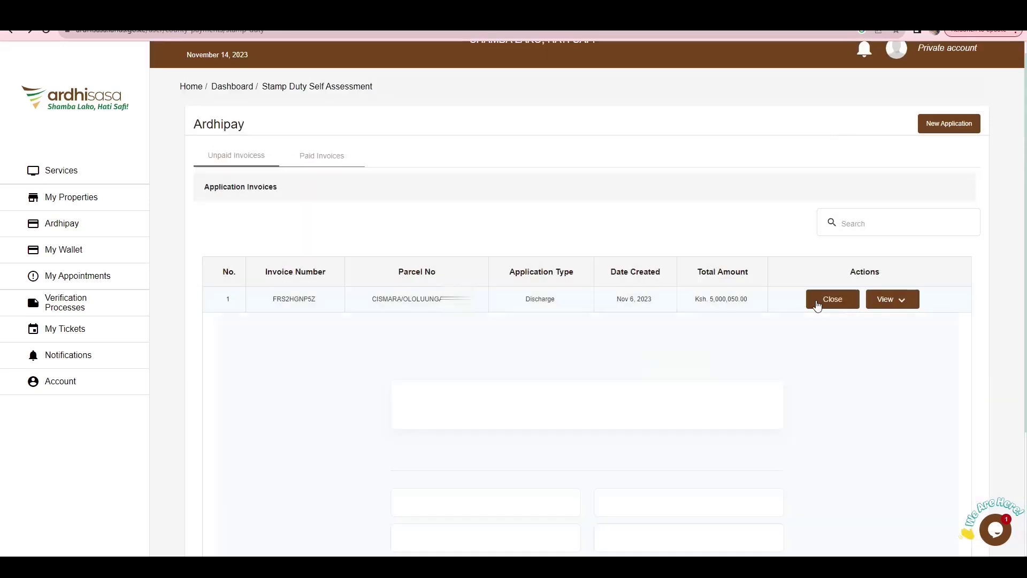
scroll(658, 345, "down", 2)
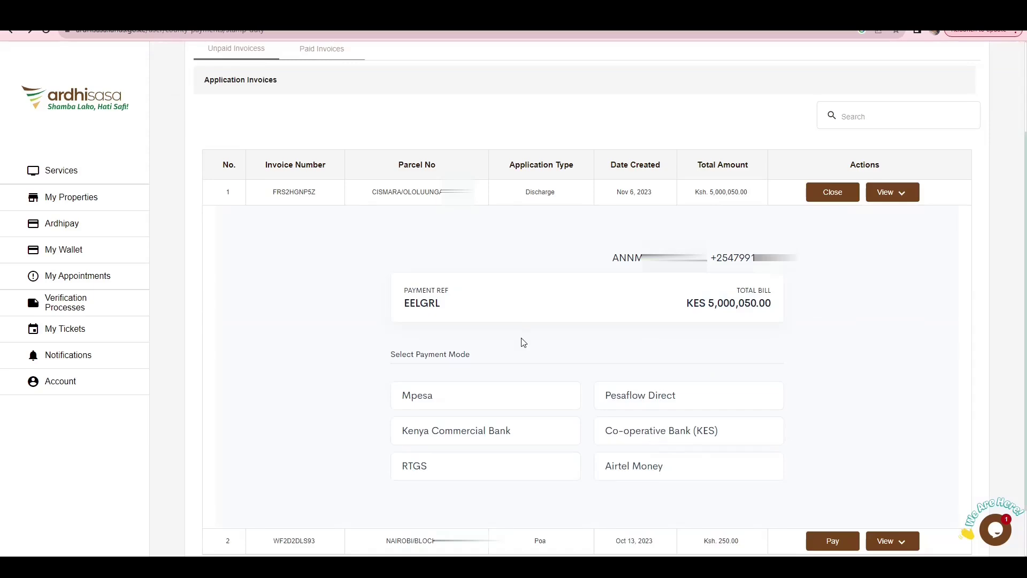
left_click(490, 472)
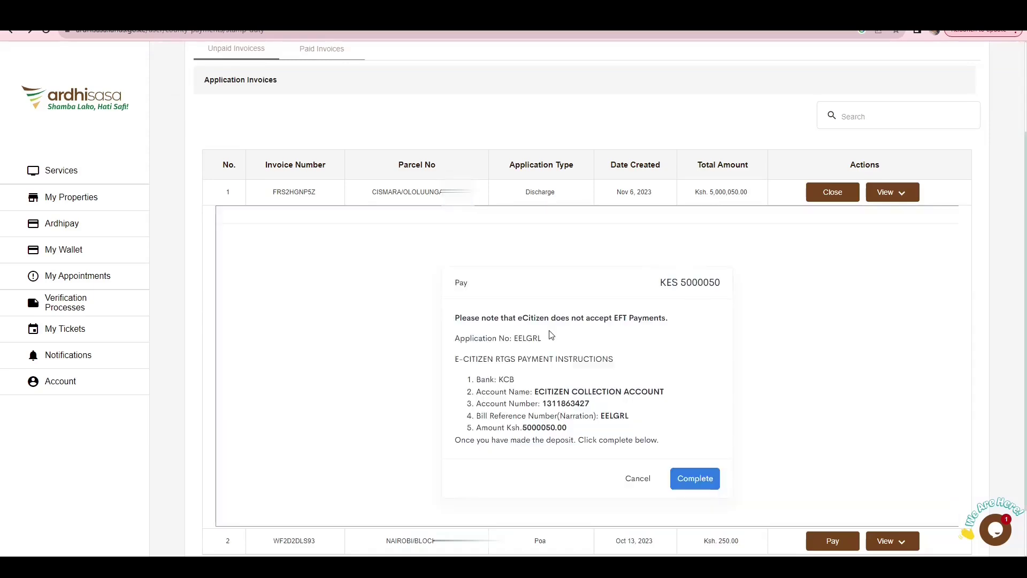
scroll(549, 334, "down", 1)
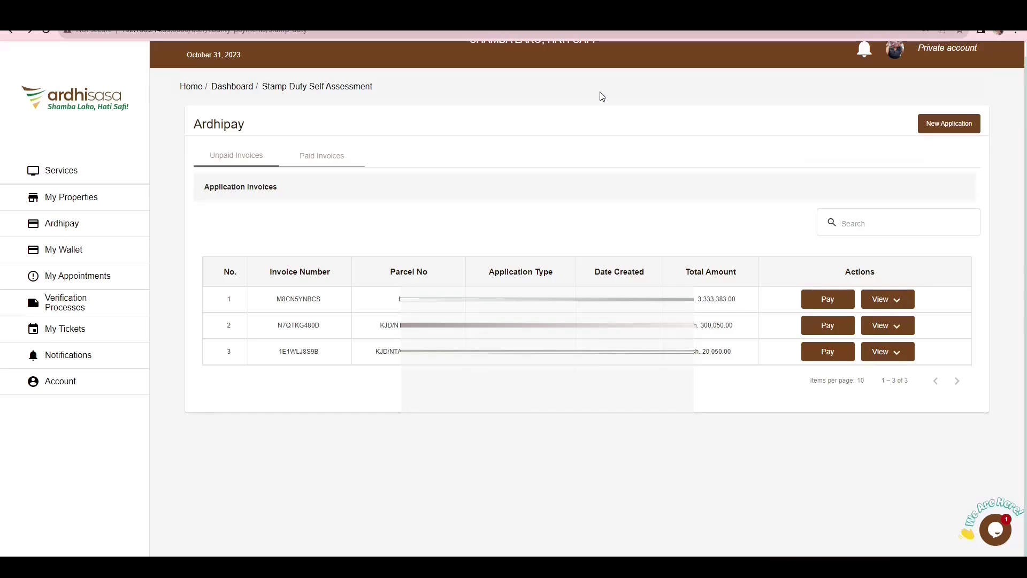
left_click(334, 161)
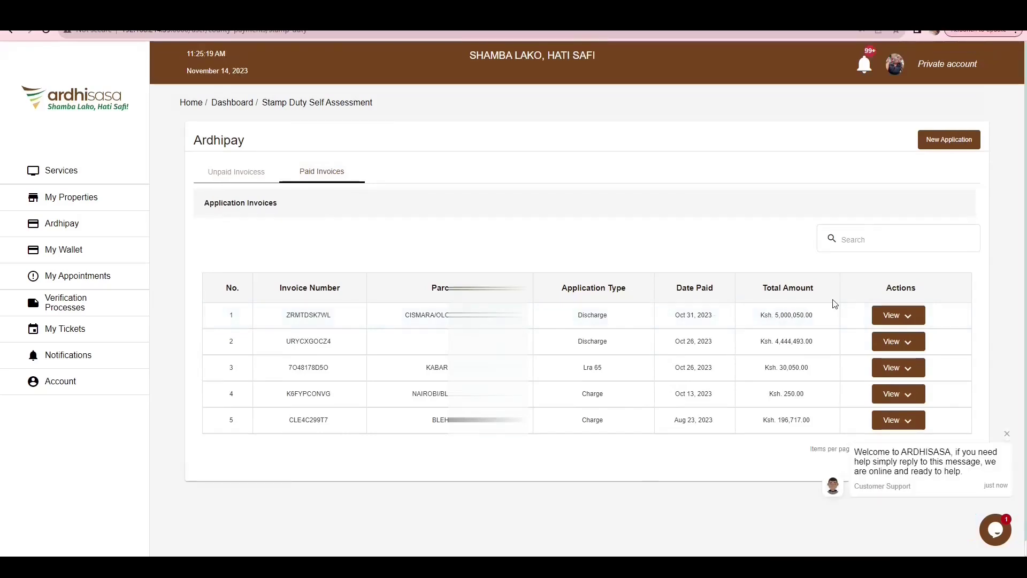
left_click(892, 316)
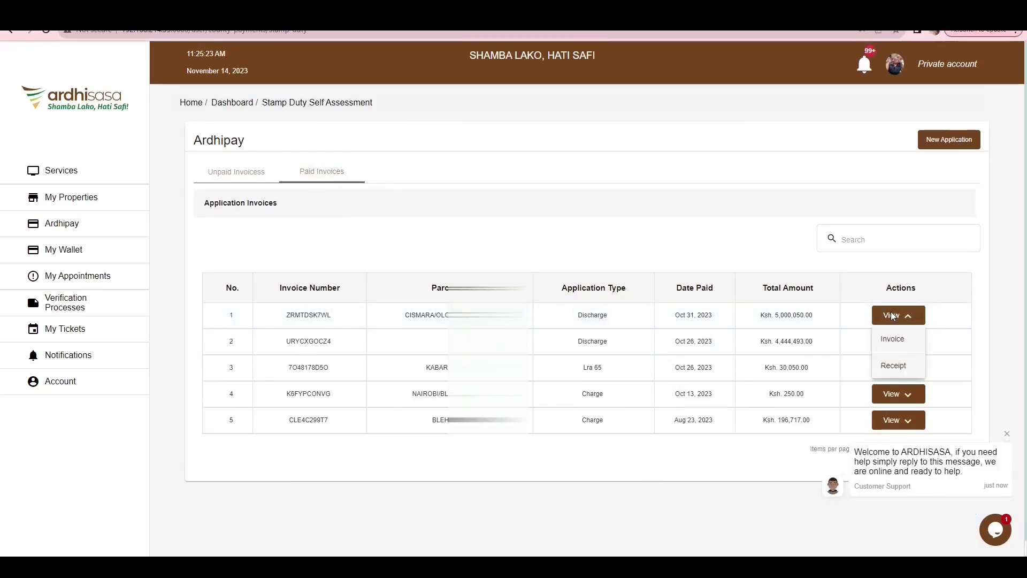
left_click(901, 339)
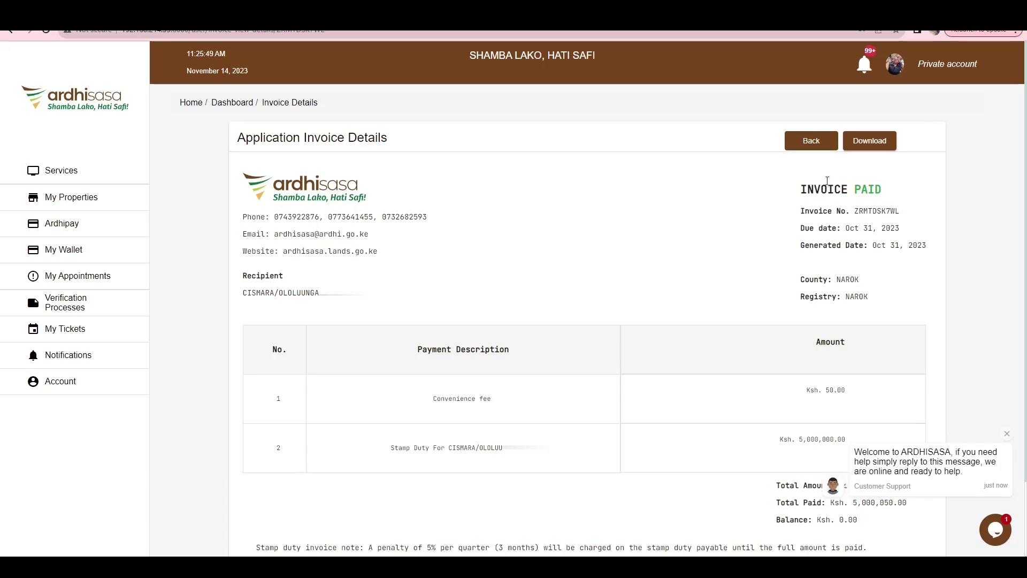
left_click(811, 141)
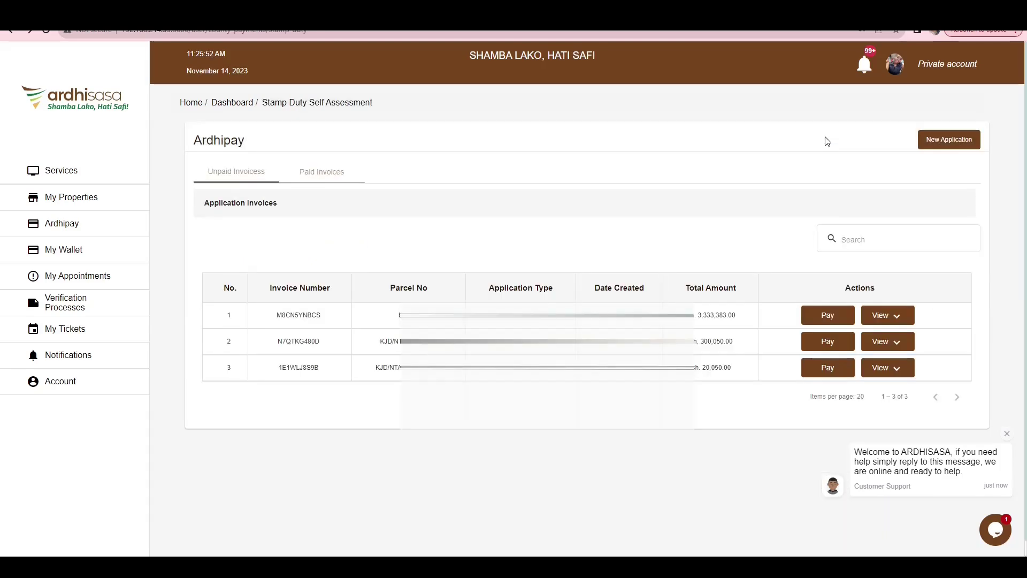
left_click(337, 176)
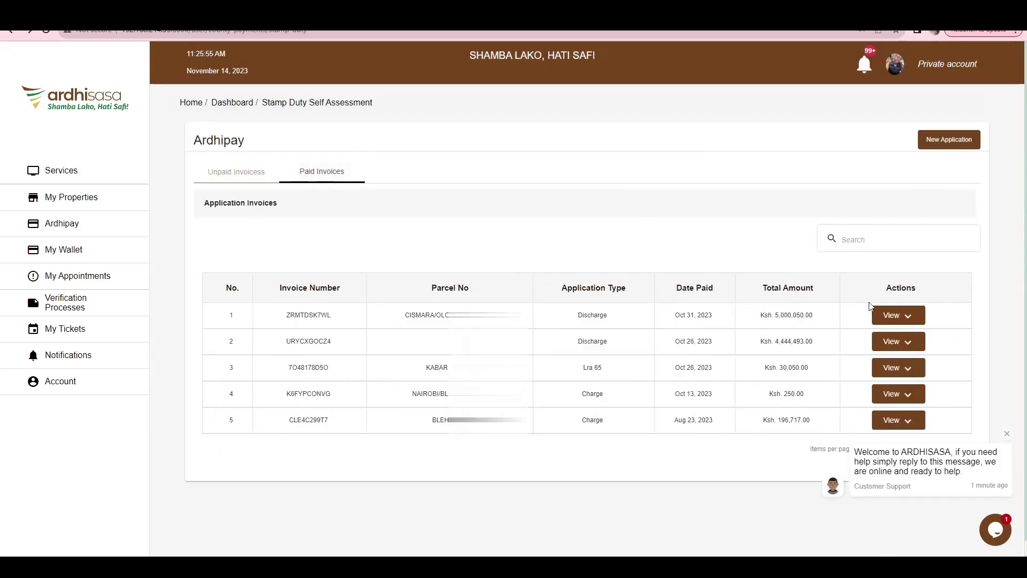
left_click(891, 316)
left_click(890, 362)
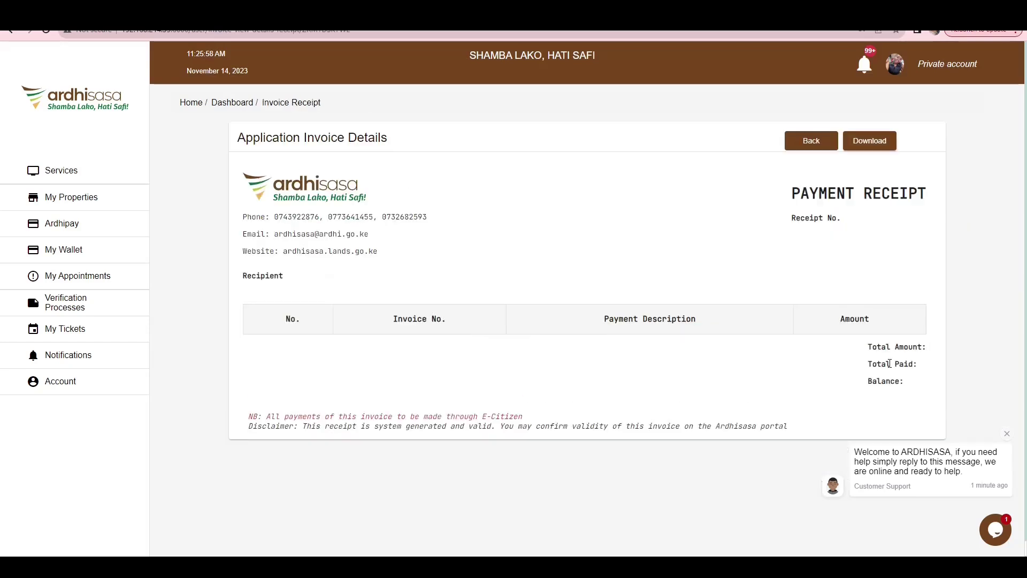
scroll(890, 367, "down", 1)
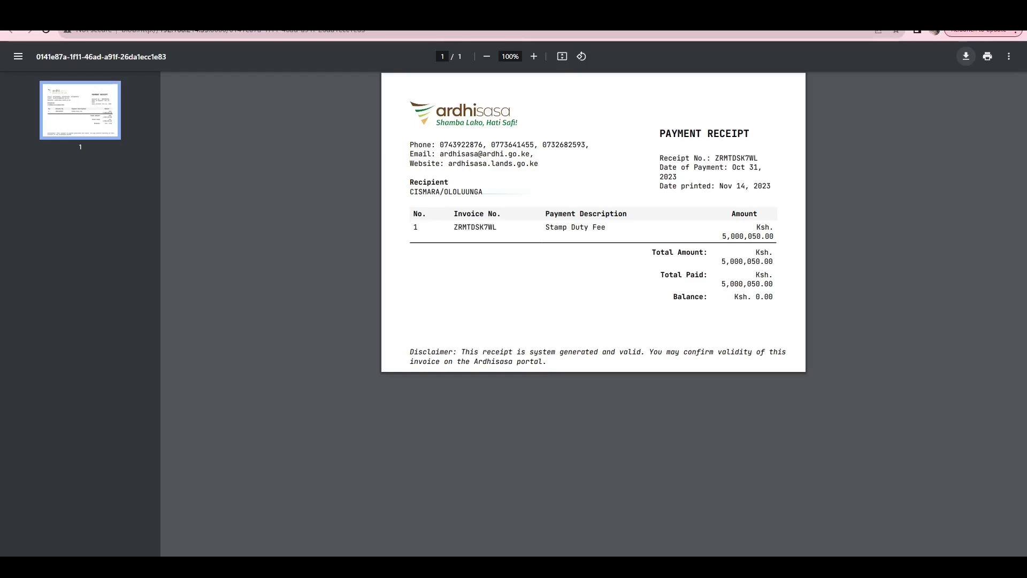
left_click(966, 56)
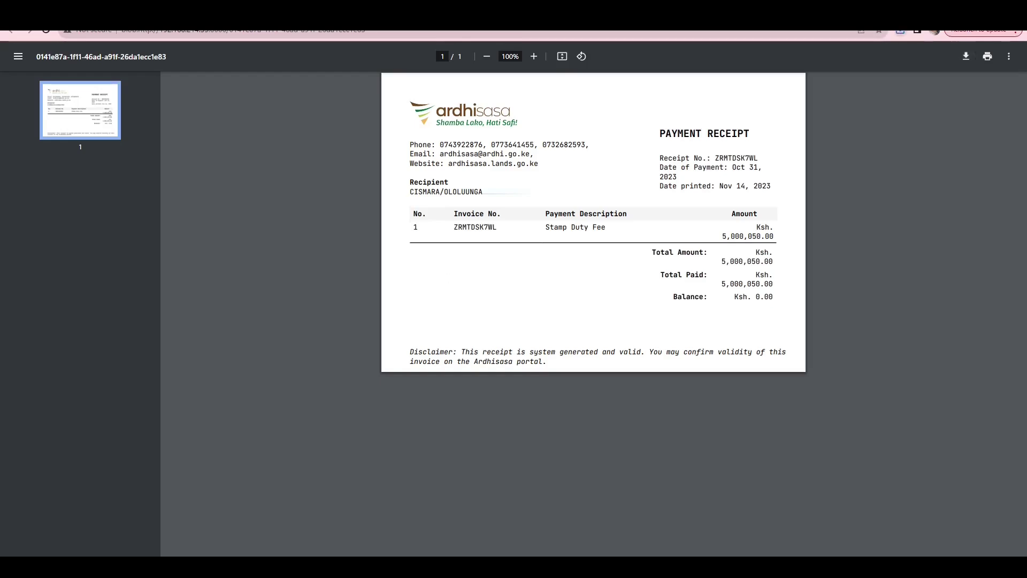